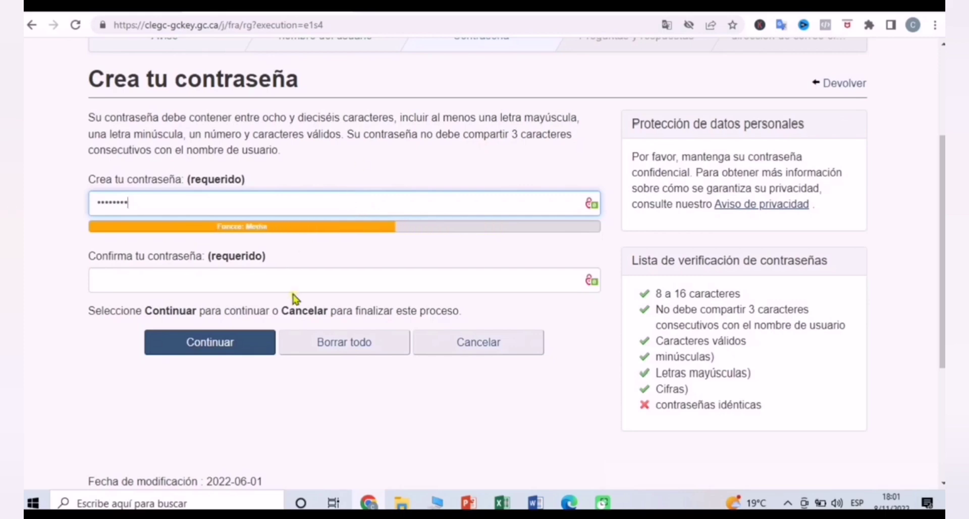
Step: Retype the account password in the 'Confirma tu contraseña' field
{"action": "left_click", "coordinate": [300, 276]}
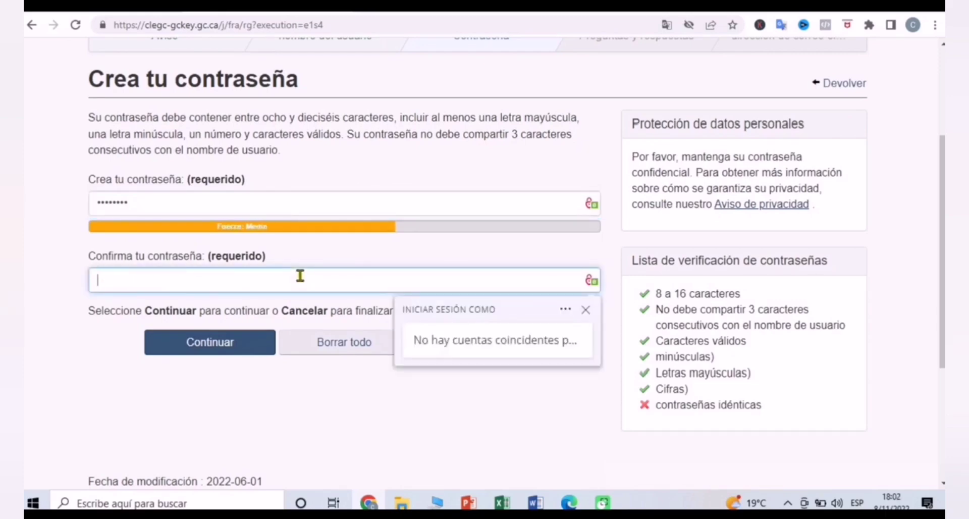
{"action": "type", "text": "••••"}
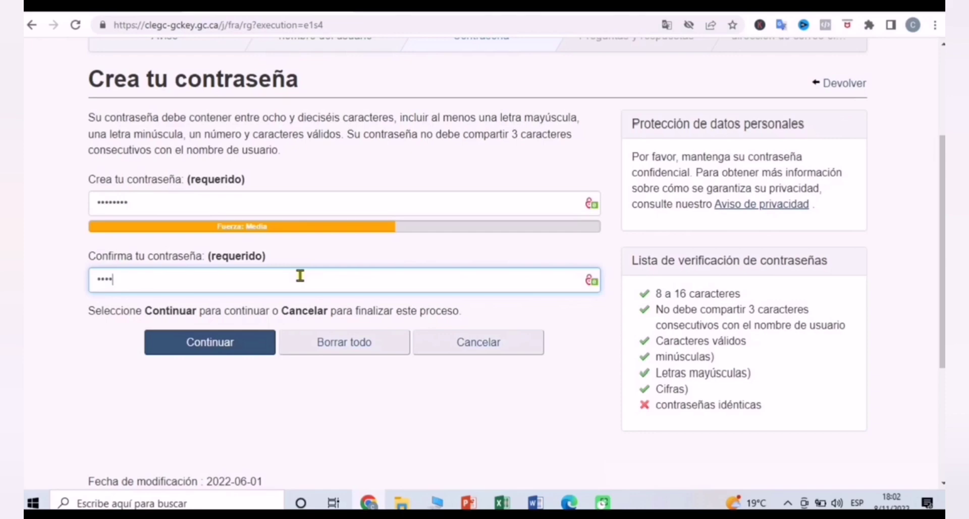
{"action": "type", "text": "••••"}
Step: Submit the new password and look over the recovery questions page
{"action": "left_click", "coordinate": [194, 334]}
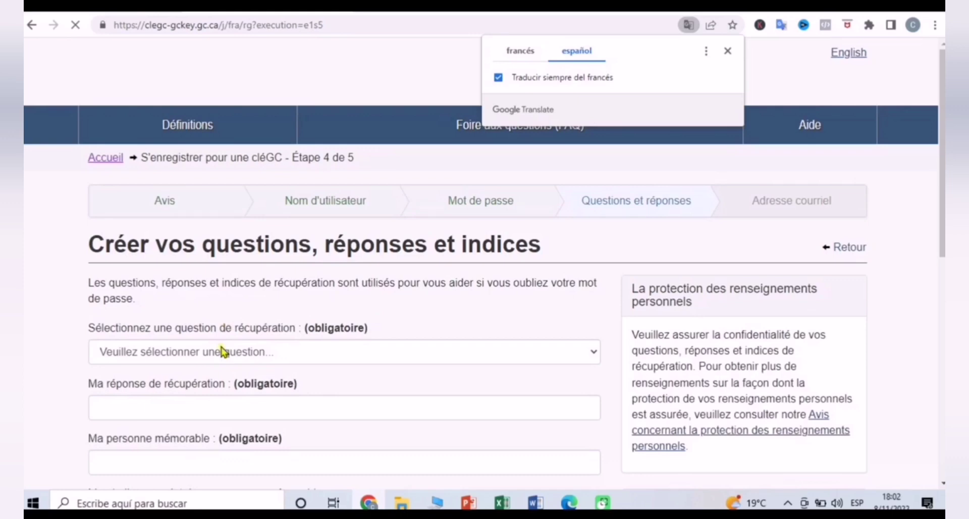
{"action": "scroll", "coordinate": [619, 323], "scroll_direction": "down", "scroll_amount": 2}
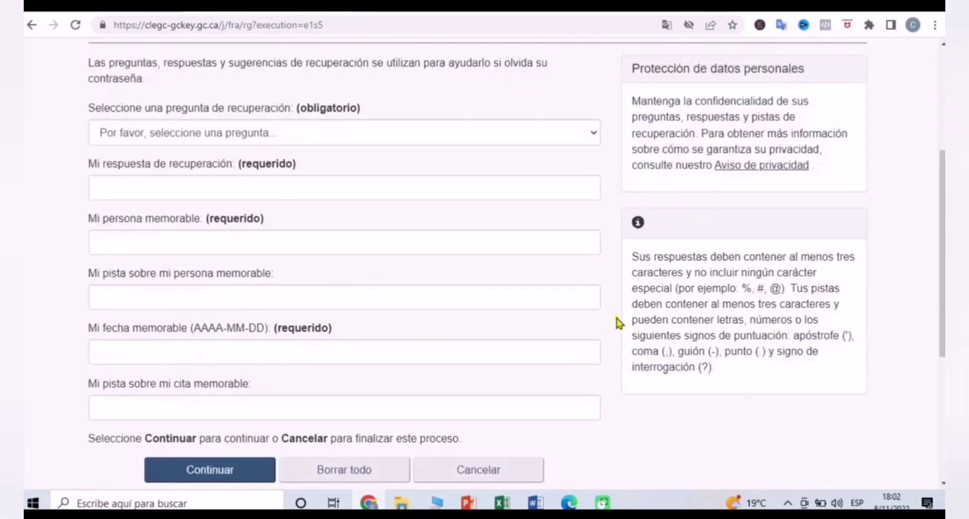
{"action": "scroll", "coordinate": [620, 323], "scroll_direction": "up", "scroll_amount": 3}
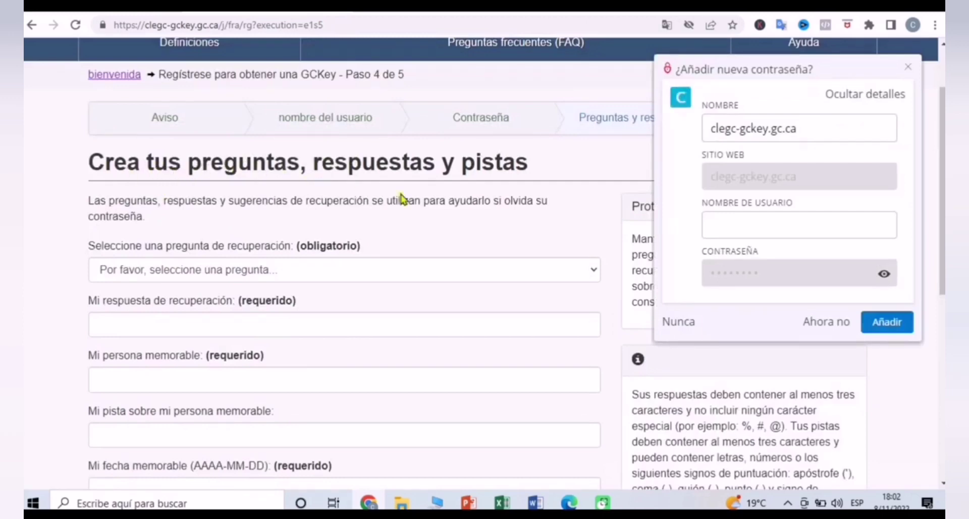
Step: Open the 'Seleccione una pregunta de recuperación' dropdown of recovery questions
{"action": "left_click", "coordinate": [328, 275]}
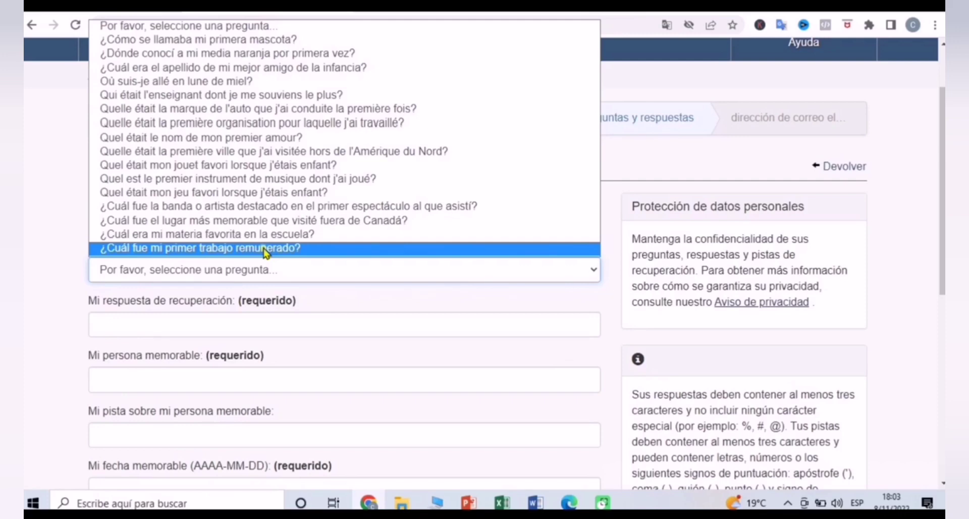
Step: Choose '¿Cuál fue mi primer trabajo remunerado?' as the recovery question and review the answer fields
{"action": "left_click", "coordinate": [265, 248]}
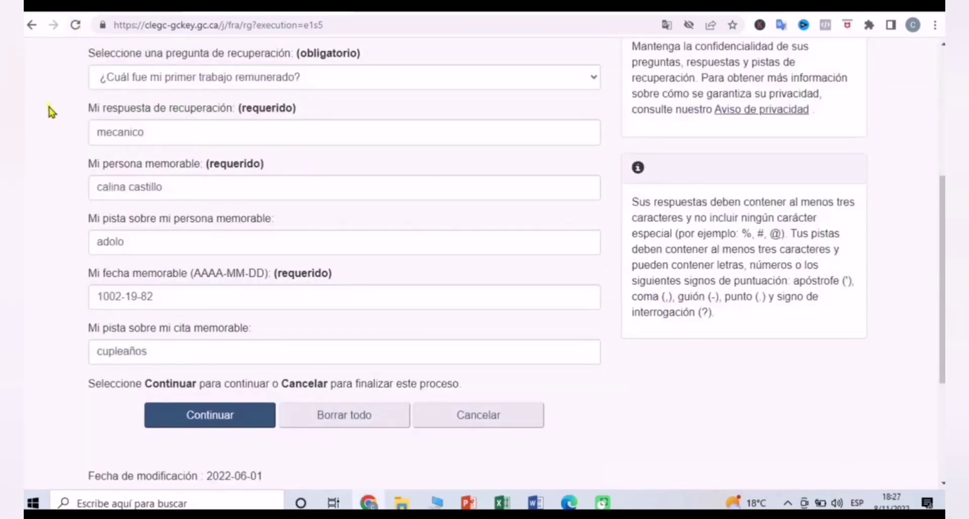
{"action": "scroll", "coordinate": [49, 109], "scroll_direction": "up", "scroll_amount": 2}
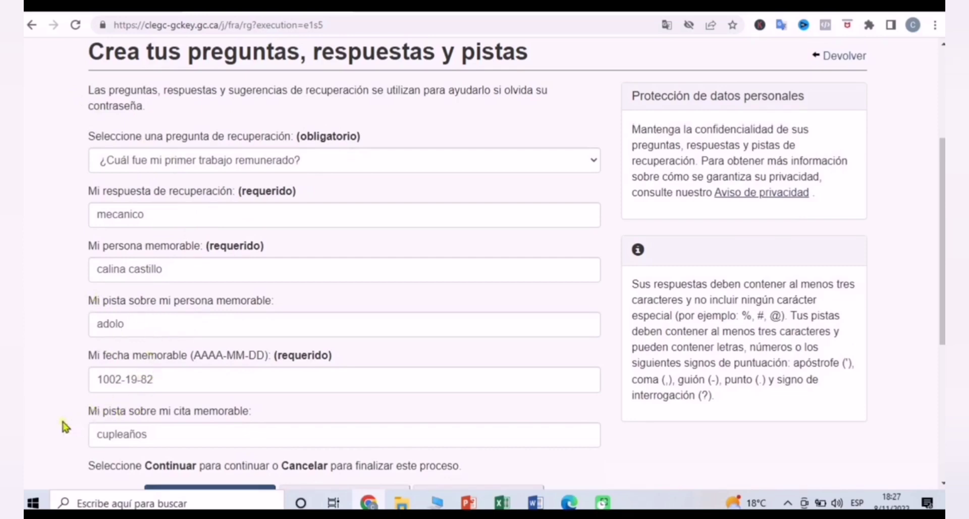
{"action": "scroll", "coordinate": [62, 421], "scroll_direction": "down", "scroll_amount": 2}
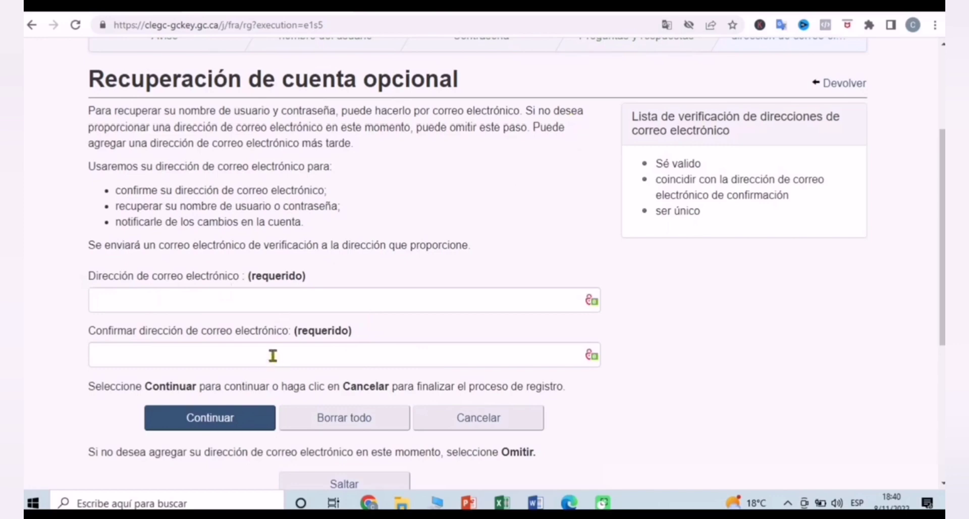
Step: Enter the recovery e-mail address and retype it in the confirmation field, fixing the mistyped ending
{"action": "left_click", "coordinate": [283, 301]}
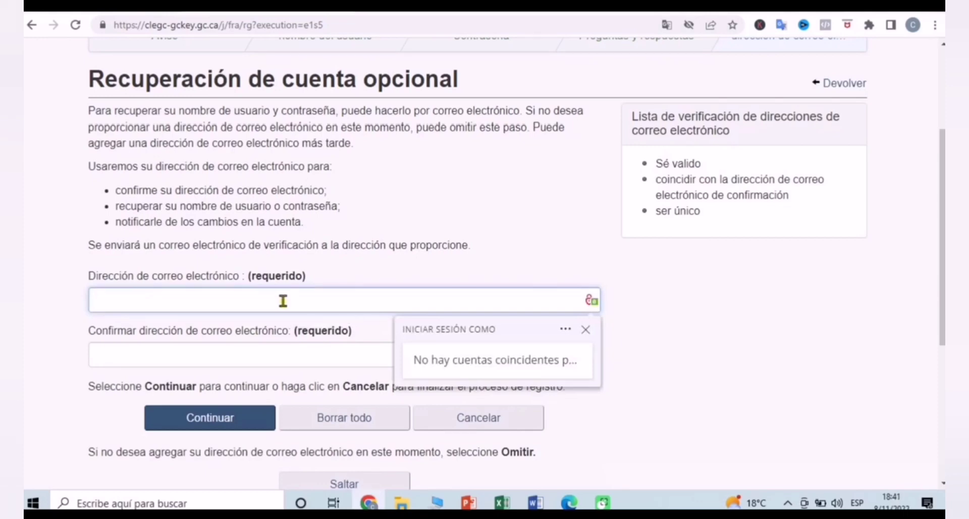
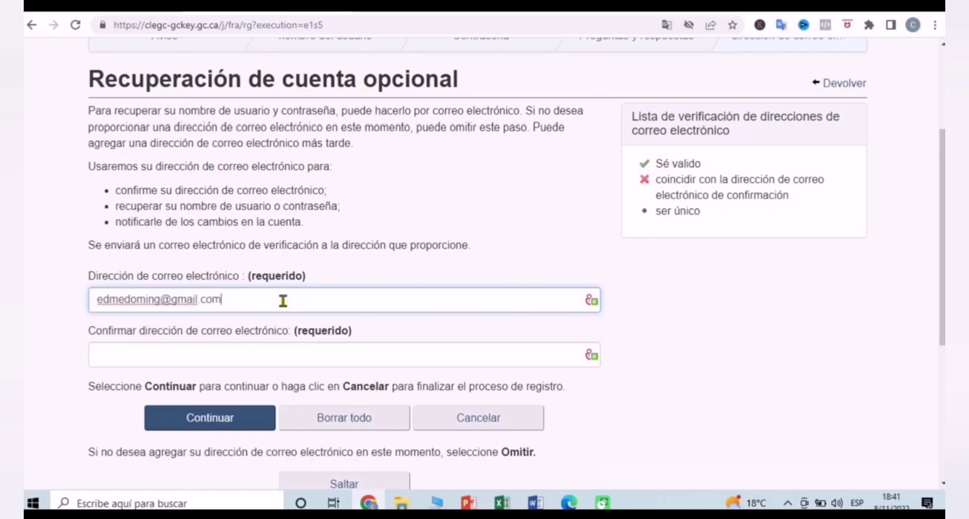
{"action": "left_click", "coordinate": [233, 347]}
{"action": "left_click", "coordinate": [233, 357]}
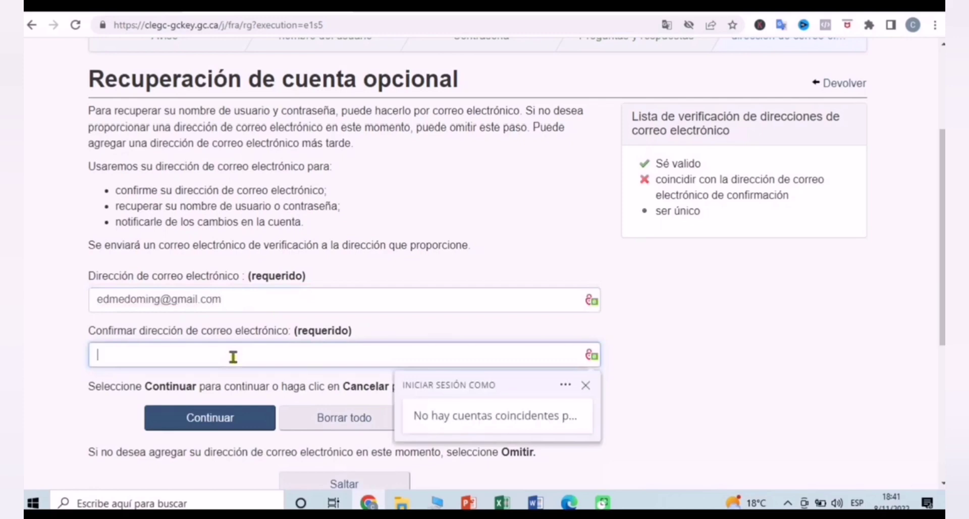
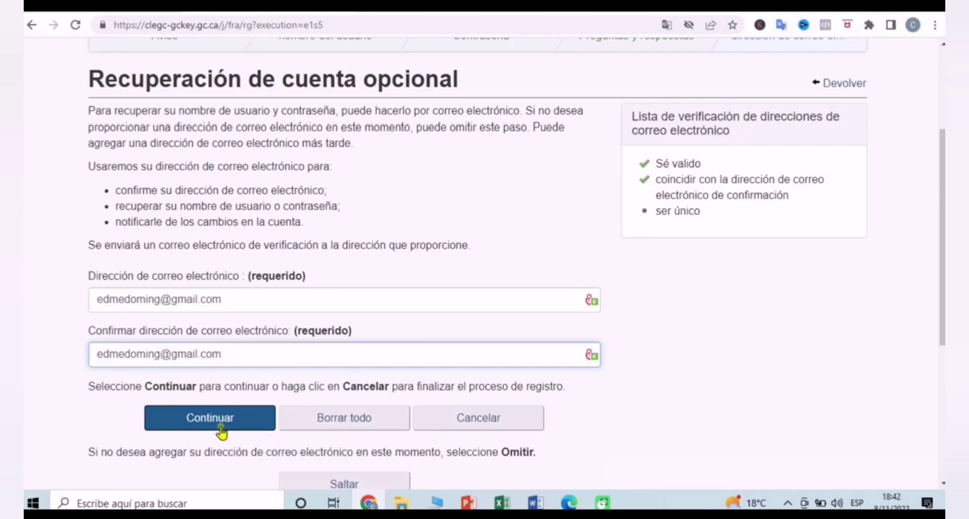
Step: Submit the recovery e-mail and continue from the registration-completed page to e-mail verification
{"action": "left_click", "coordinate": [221, 431]}
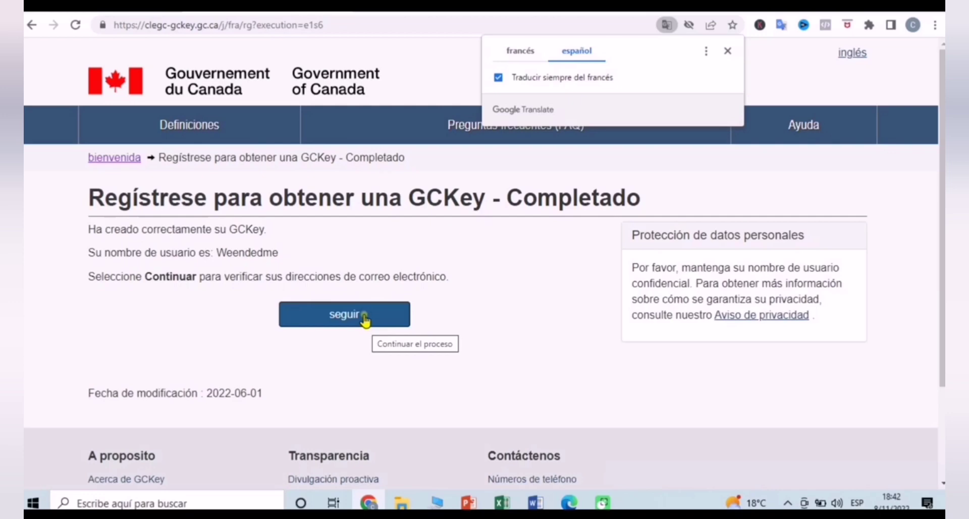
{"action": "left_click", "coordinate": [364, 319]}
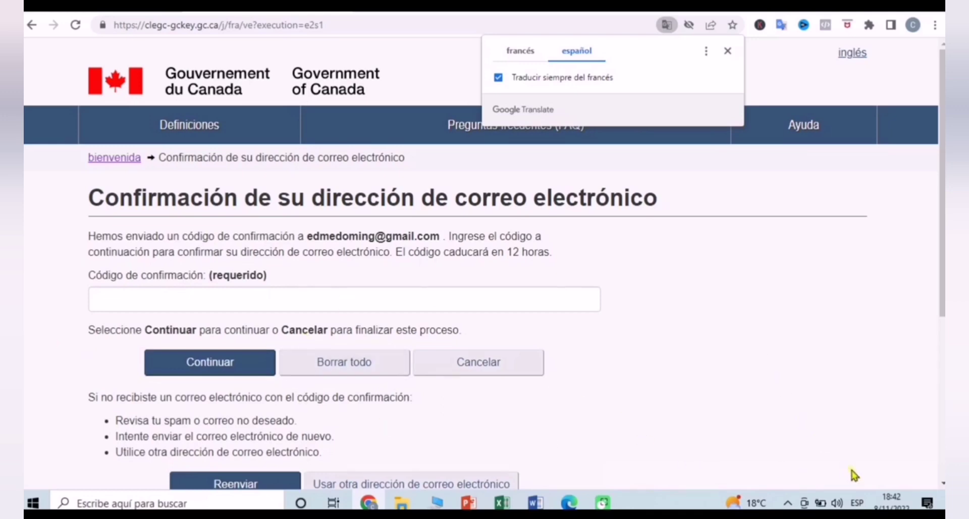
Step: Enter the e-mailed confirmation code in 'Código de confirmación' and submit it
{"action": "left_click", "coordinate": [879, 480]}
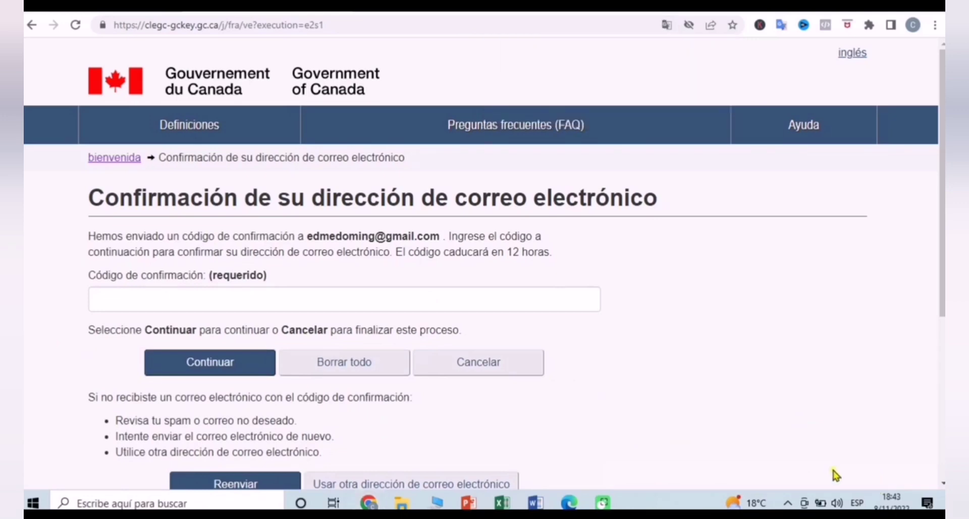
{"action": "left_click", "coordinate": [272, 299]}
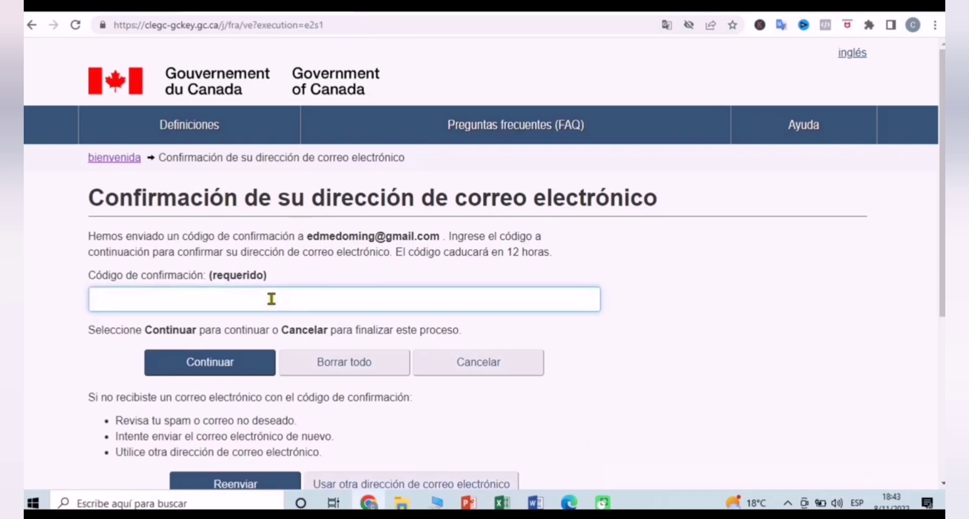
{"action": "key", "text": "BackSpace"}
{"action": "key", "text": "BackSpace"}
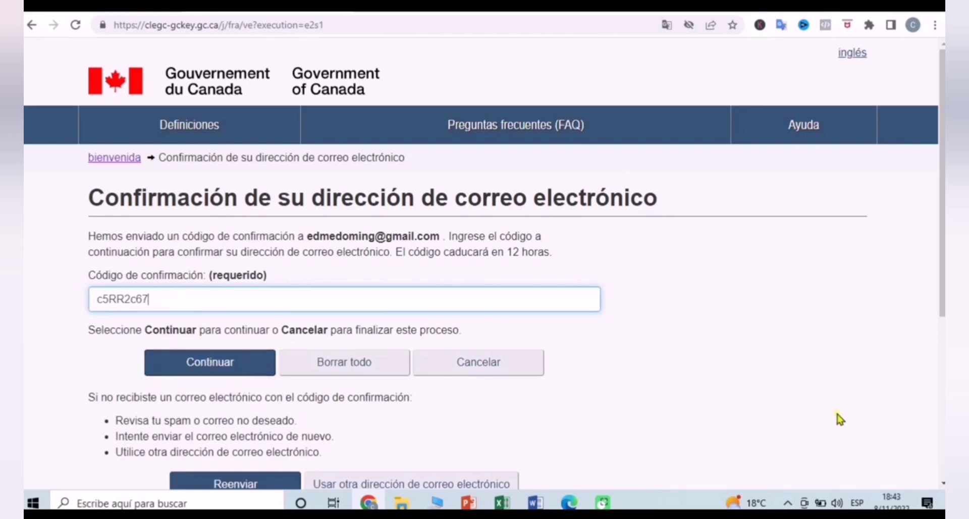
{"action": "key", "text": "Return"}
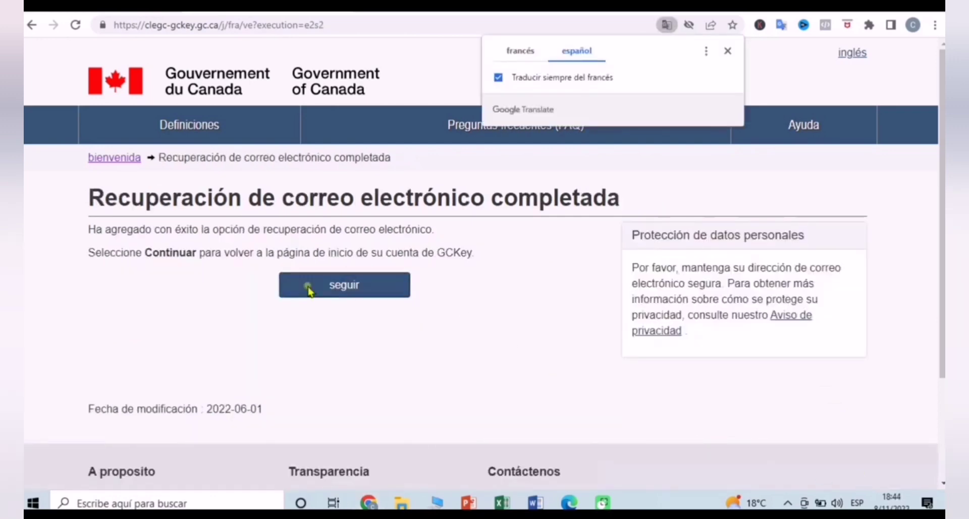
Step: Continue from the e-mail recovery confirmation to the GCKey welcome page
{"action": "left_click", "coordinate": [387, 292]}
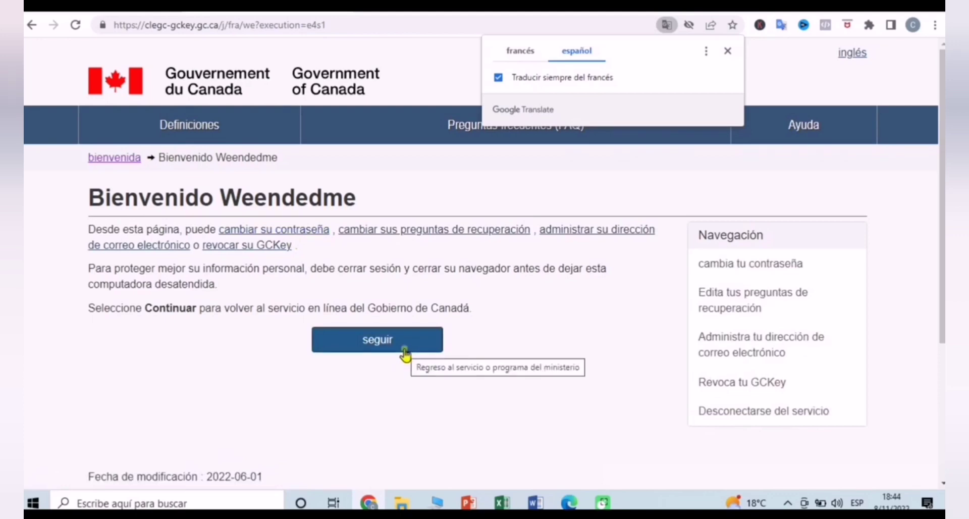
Step: Return to the IRCC service and scroll the Spanish terms of use down to the acepto button
{"action": "left_click", "coordinate": [406, 354]}
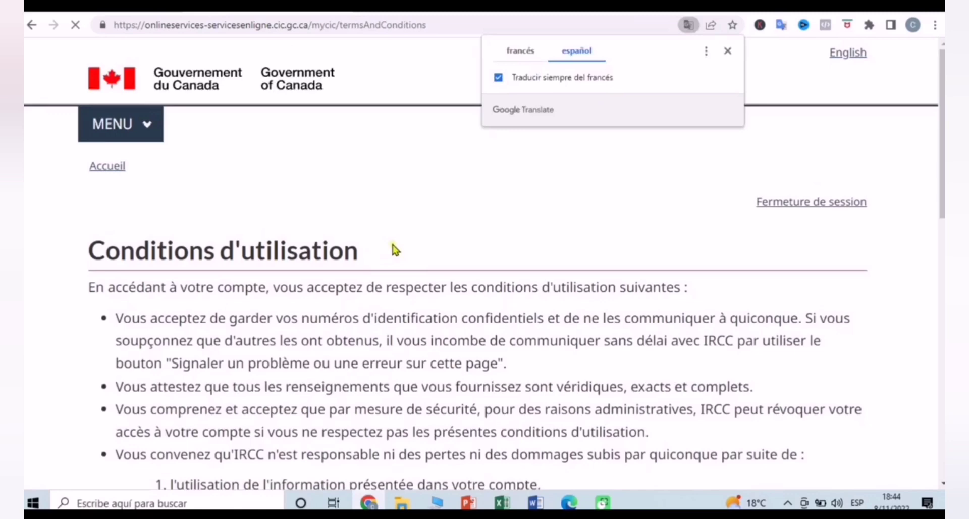
{"action": "scroll", "coordinate": [431, 233], "scroll_direction": "down", "scroll_amount": 4}
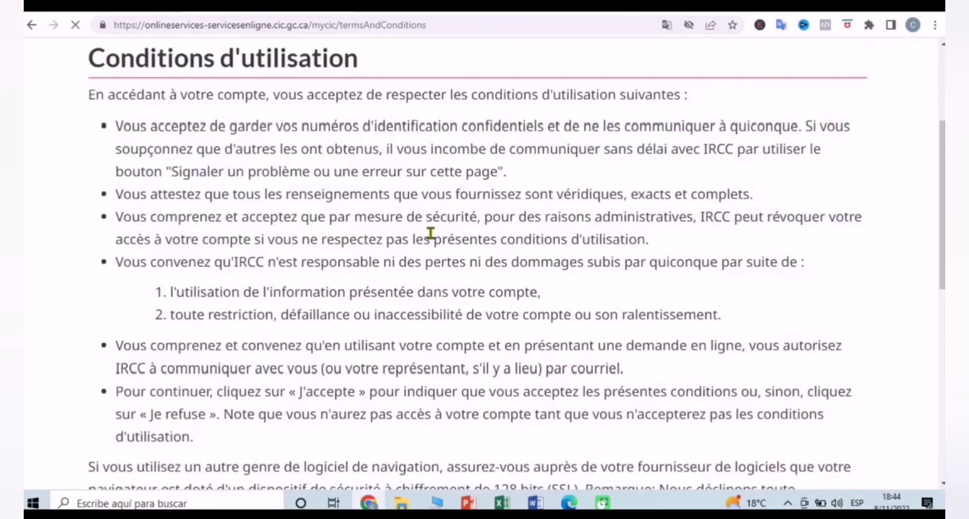
{"action": "scroll", "coordinate": [431, 233], "scroll_direction": "down", "scroll_amount": 1}
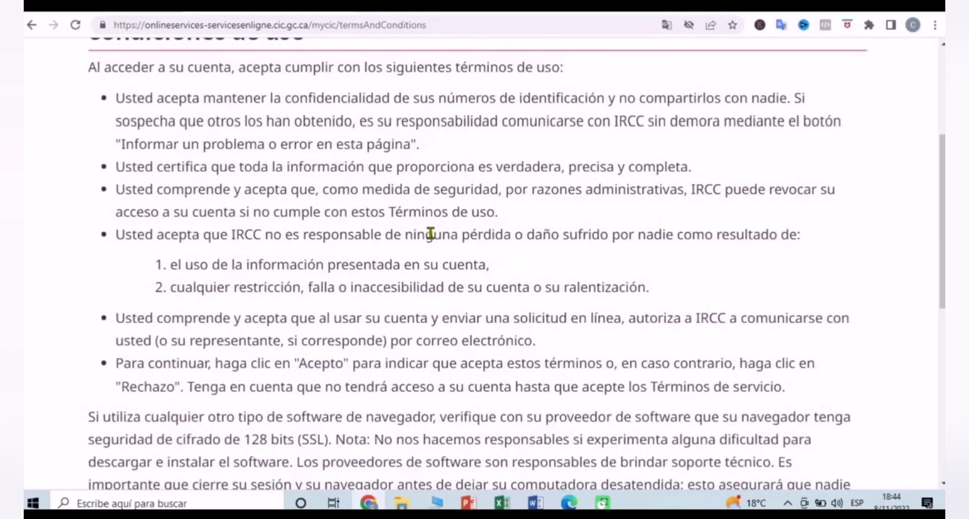
{"action": "scroll", "coordinate": [431, 233], "scroll_direction": "up", "scroll_amount": 3}
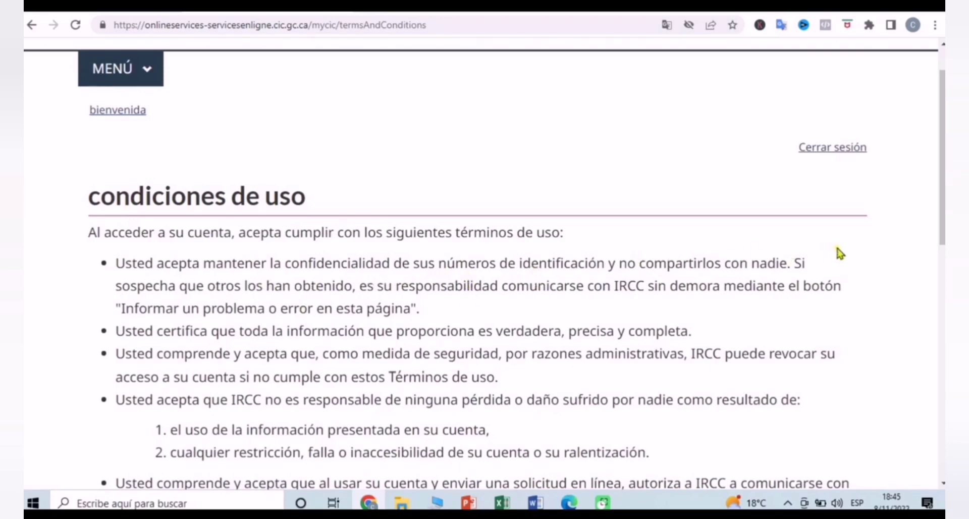
{"action": "scroll", "coordinate": [836, 247], "scroll_direction": "down", "scroll_amount": 10}
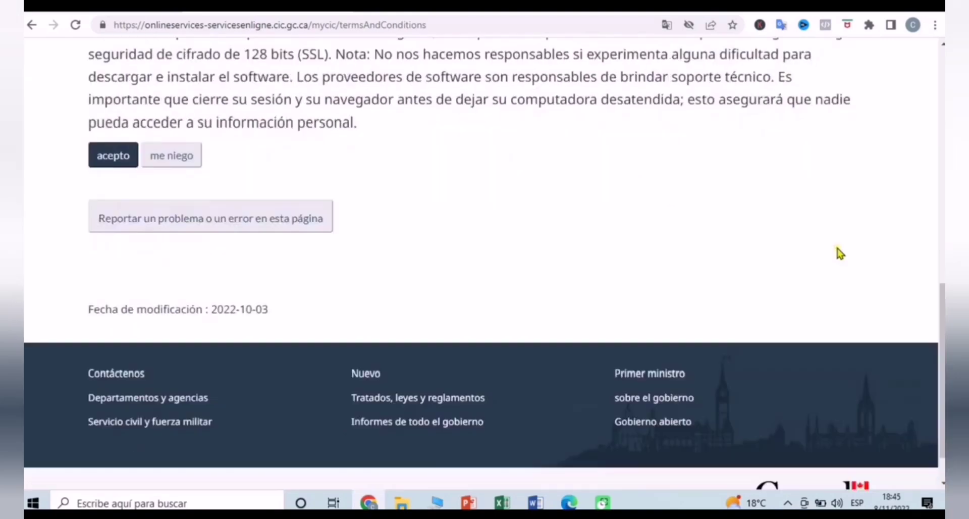
{"action": "scroll", "coordinate": [840, 254], "scroll_direction": "up", "scroll_amount": 1}
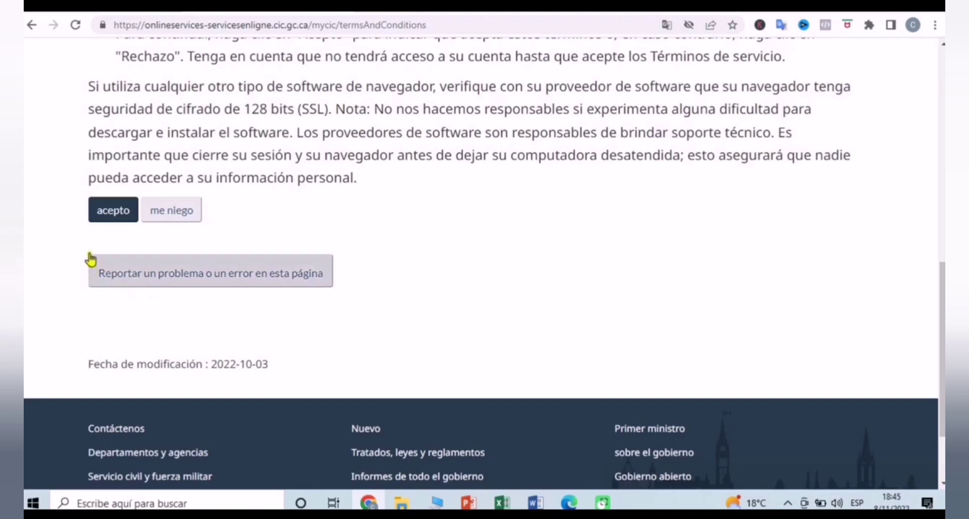
Step: Accept the IRCC terms of use with the acepto button
{"action": "left_click", "coordinate": [104, 212]}
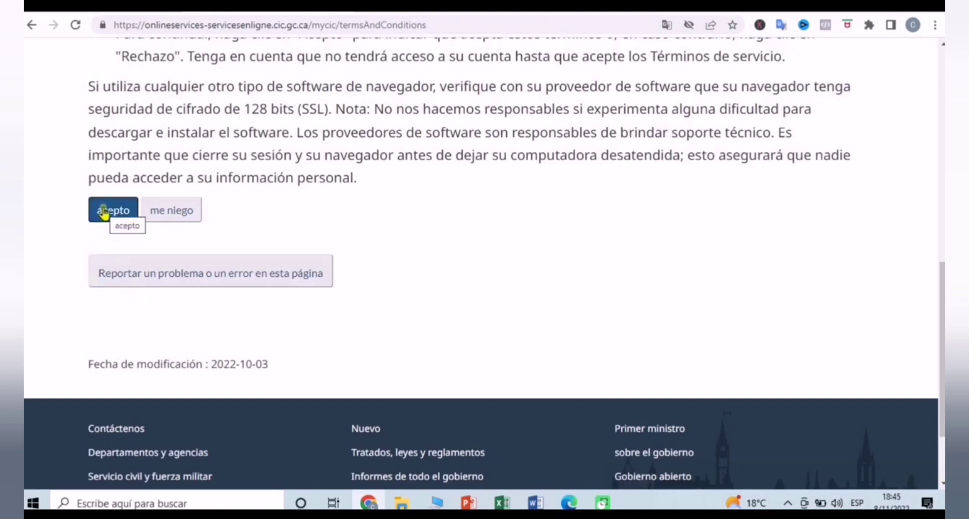
{"action": "left_click", "coordinate": [103, 220]}
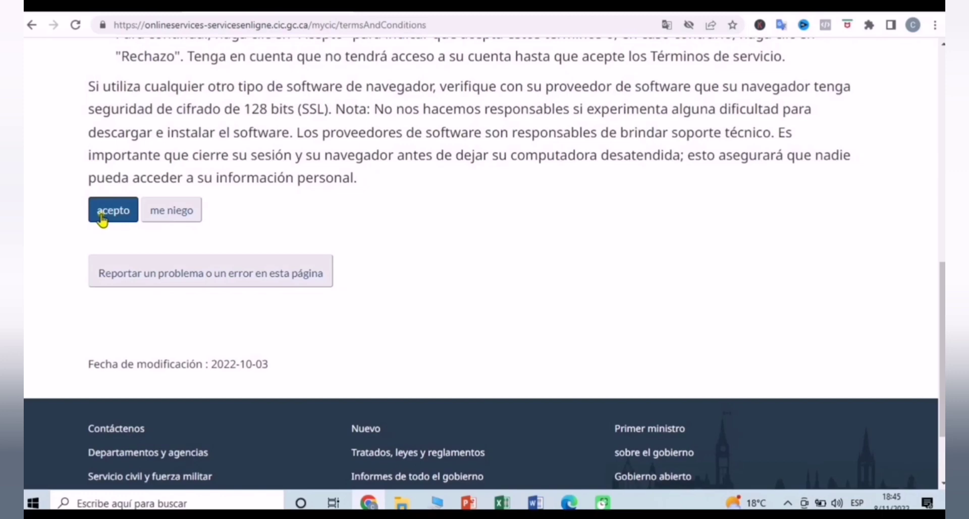
{"action": "left_click", "coordinate": [101, 216]}
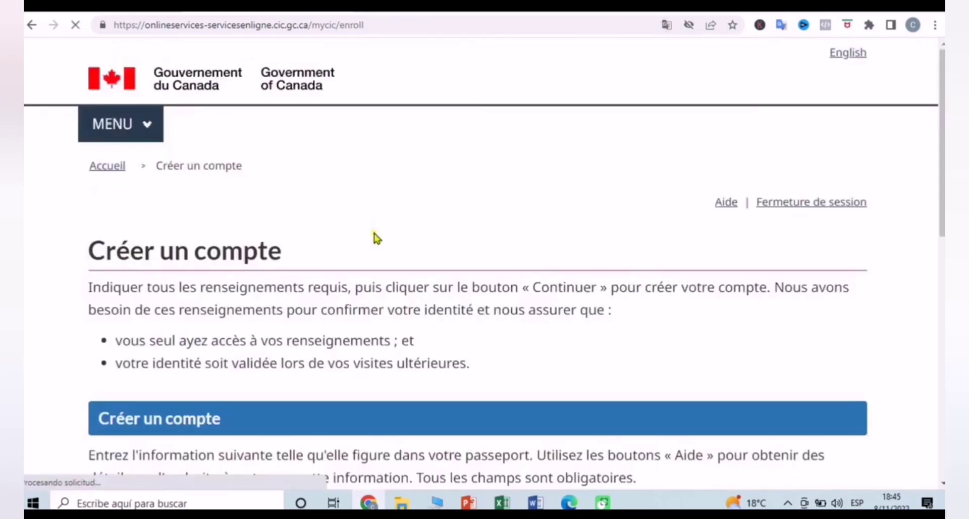
Step: Enter the applicant's first name, given names and e-mail address in the account form
{"action": "scroll", "coordinate": [373, 237], "scroll_direction": "down", "scroll_amount": 5}
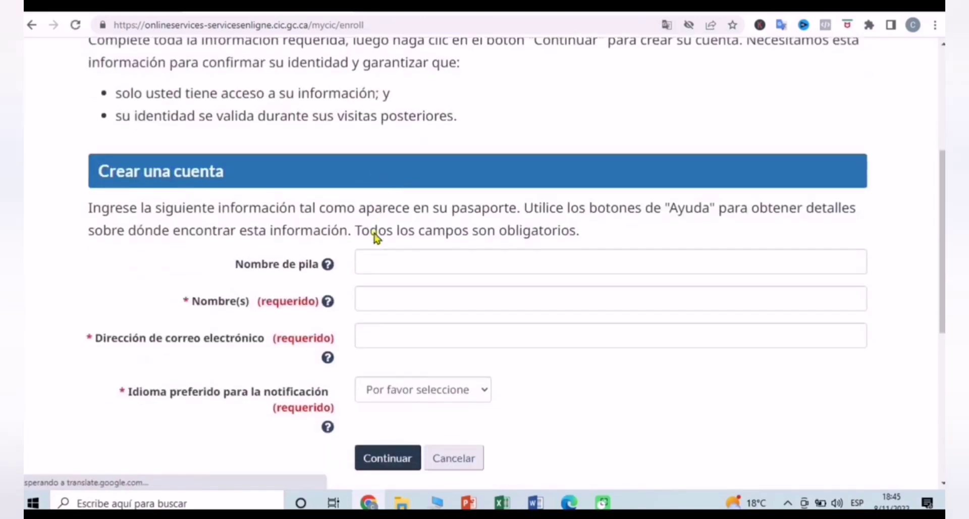
{"action": "scroll", "coordinate": [375, 238], "scroll_direction": "down", "scroll_amount": 2}
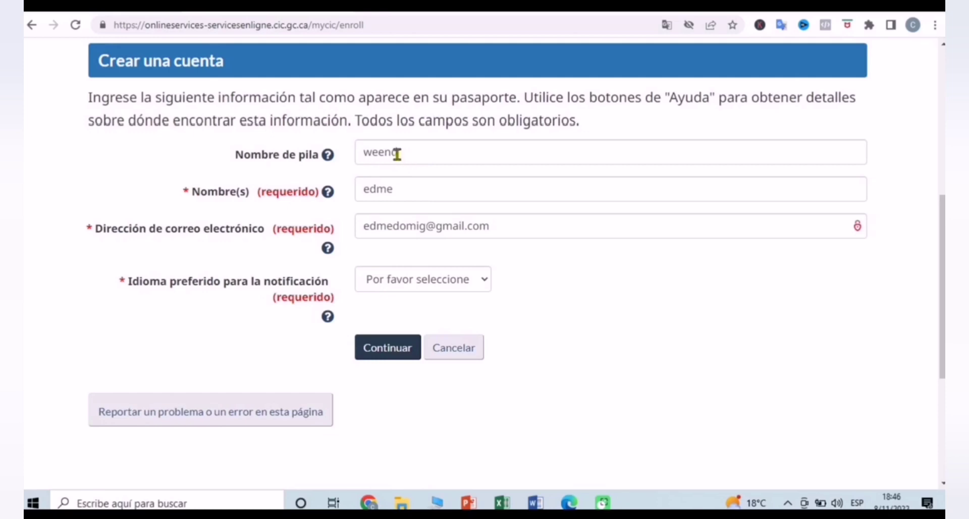
{"action": "left_click_drag", "start_coordinate": [365, 155], "coordinate": [429, 152]}
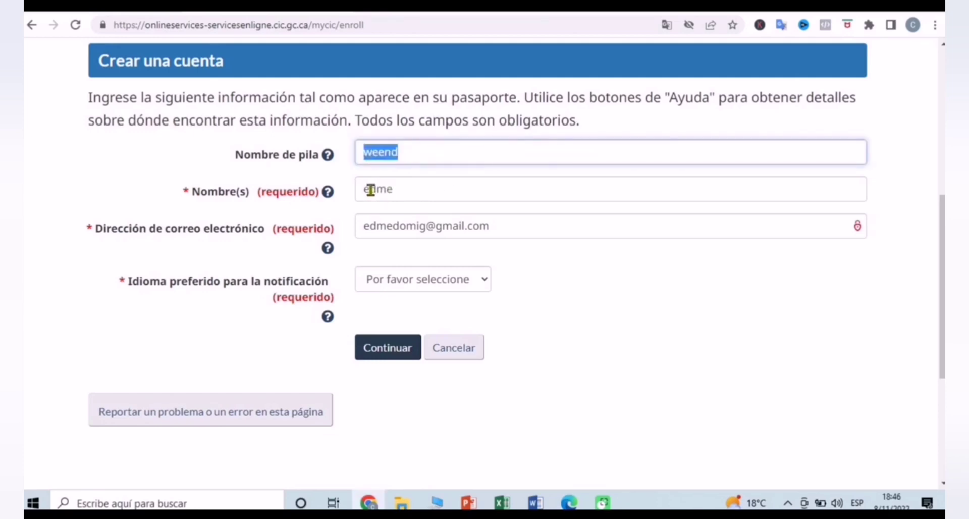
{"action": "left_click_drag", "start_coordinate": [356, 190], "coordinate": [401, 185]}
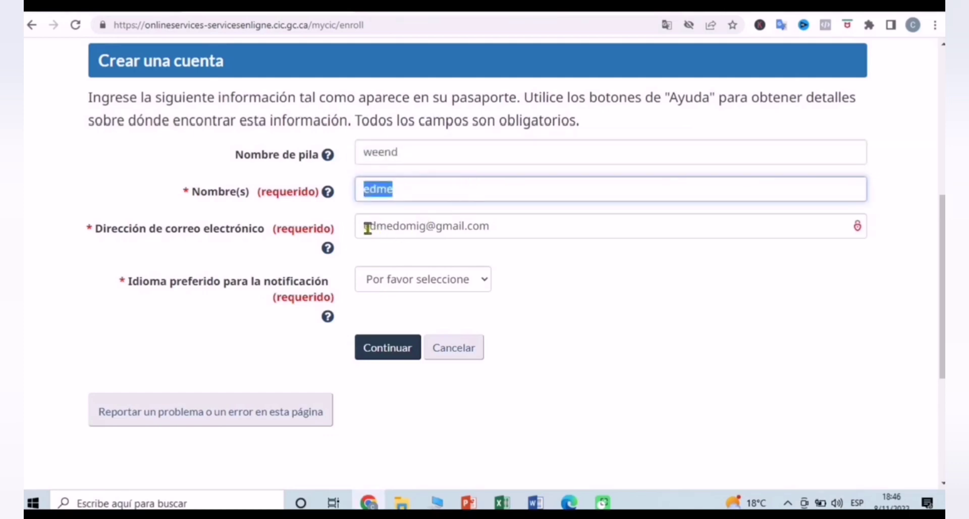
{"action": "left_click", "coordinate": [502, 225]}
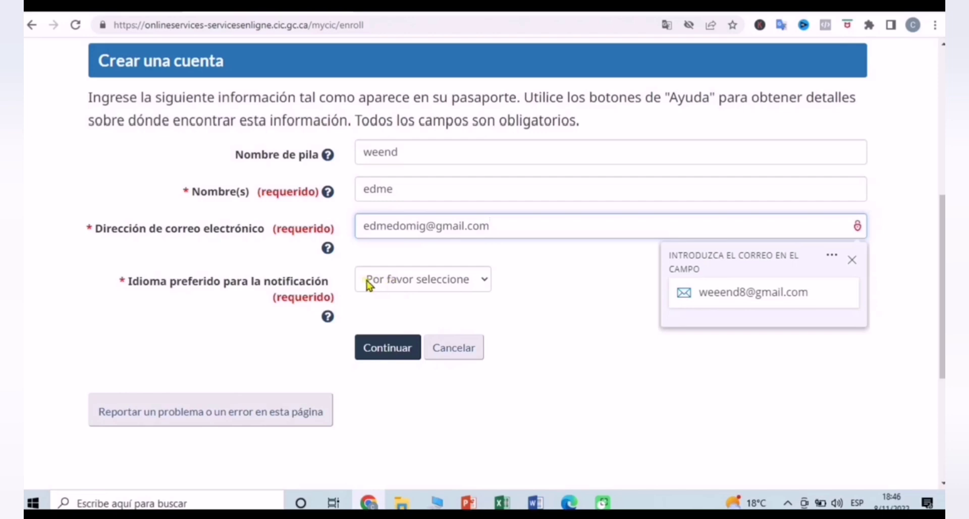
Step: Choose inglés as the notification language and submit the account form with Continuar
{"action": "left_click", "coordinate": [480, 282]}
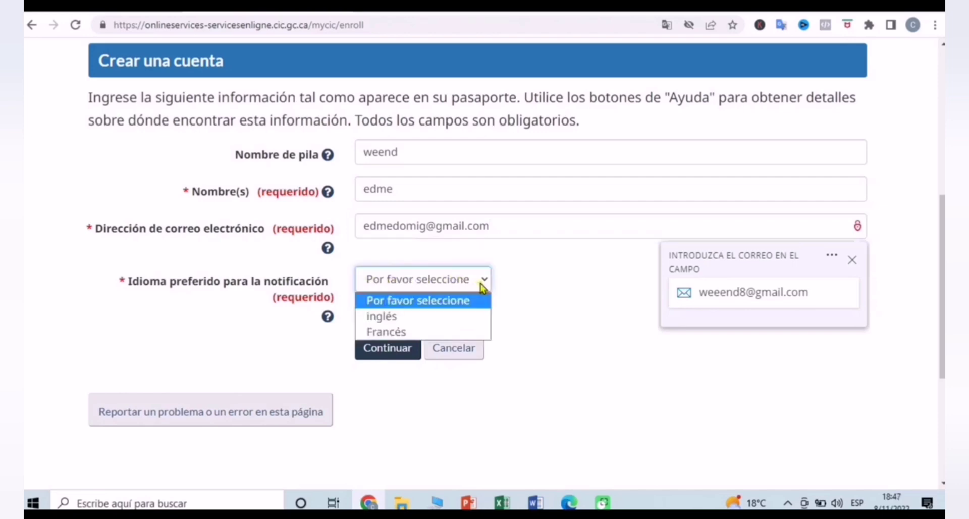
{"action": "left_click", "coordinate": [427, 319]}
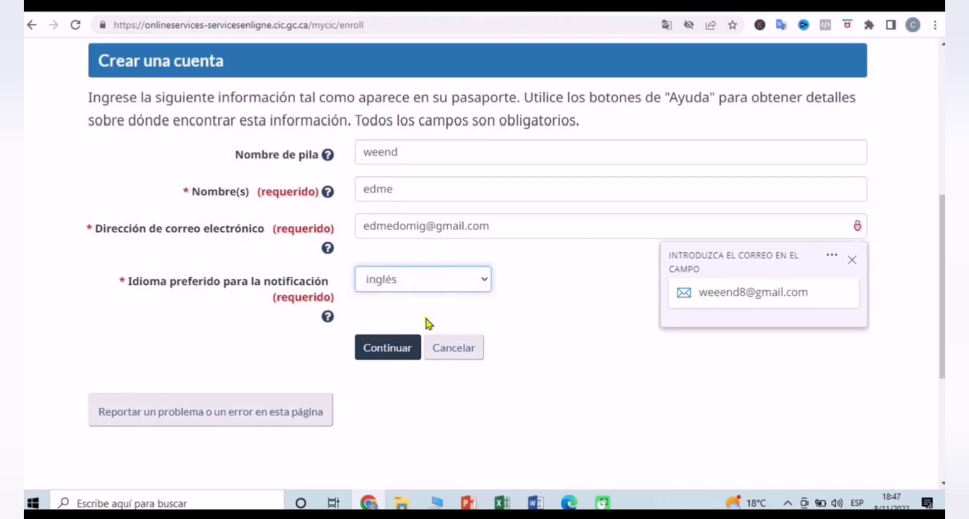
{"action": "left_click", "coordinate": [411, 347]}
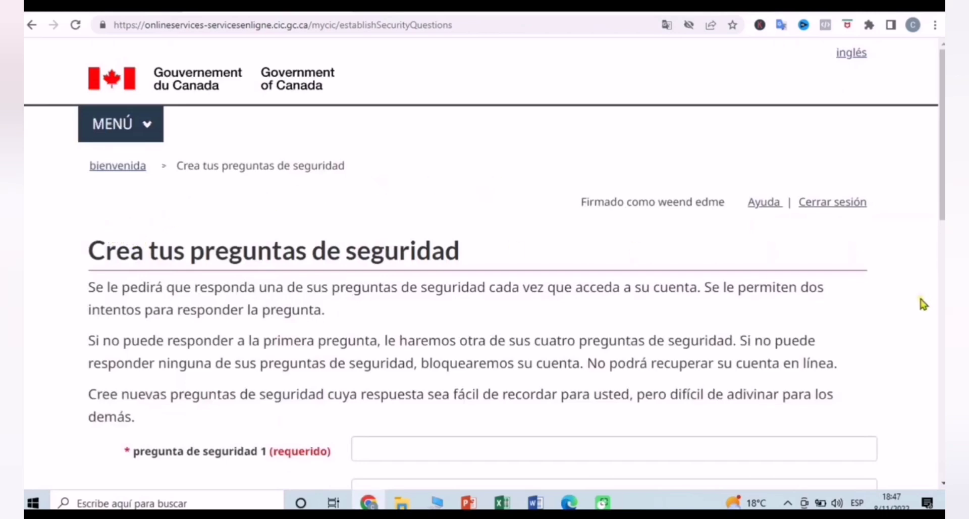
Step: Fill in four security questions with their answers and submit them with seguir
{"action": "scroll", "coordinate": [921, 302], "scroll_direction": "down", "scroll_amount": 3}
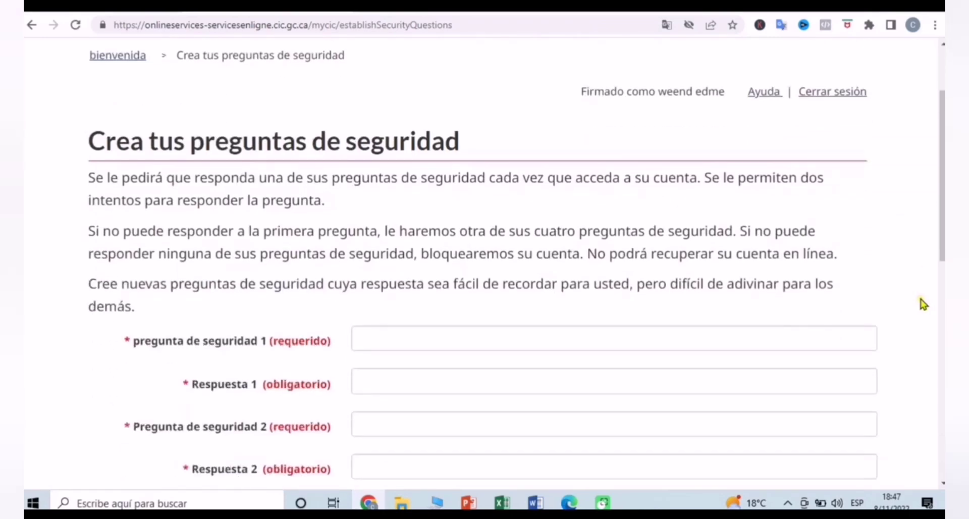
{"action": "scroll", "coordinate": [921, 302], "scroll_direction": "down", "scroll_amount": 2}
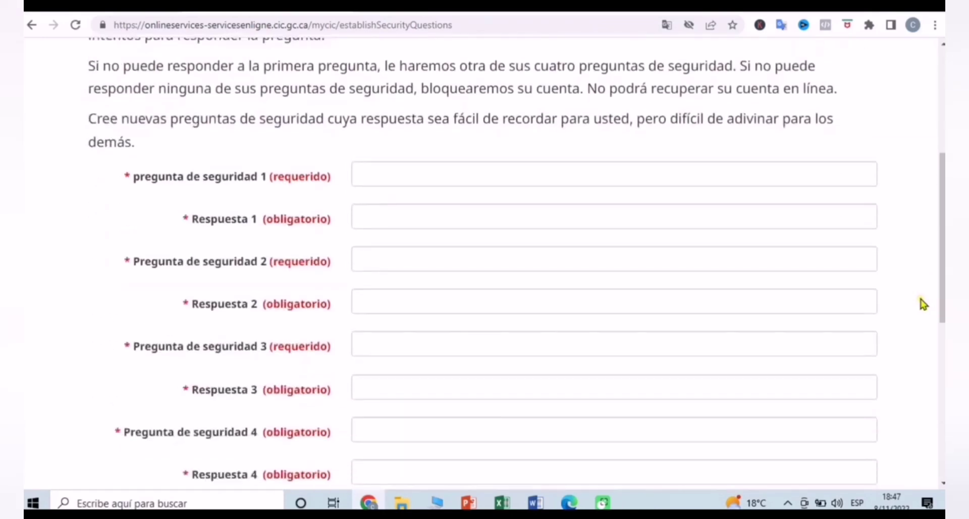
{"action": "scroll", "coordinate": [920, 298], "scroll_direction": "down", "scroll_amount": 1}
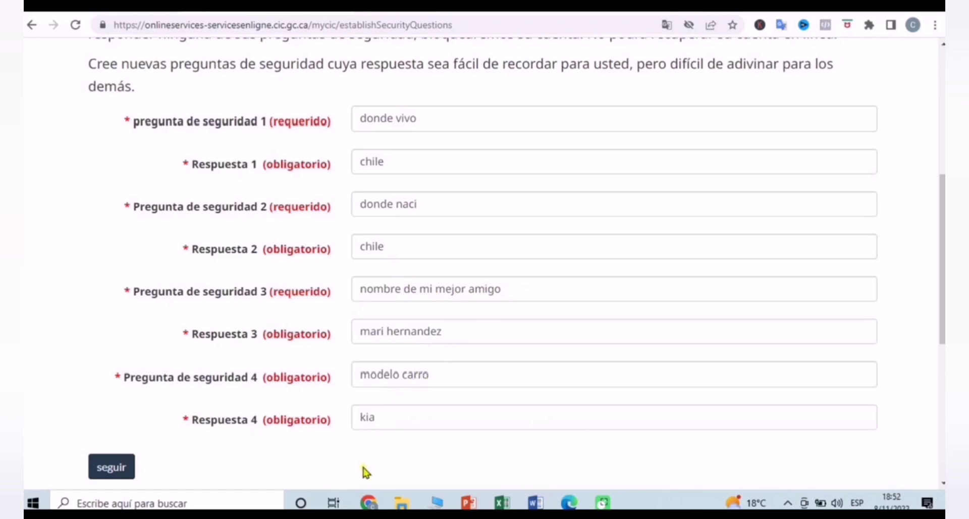
{"action": "scroll", "coordinate": [356, 460], "scroll_direction": "down", "scroll_amount": 3}
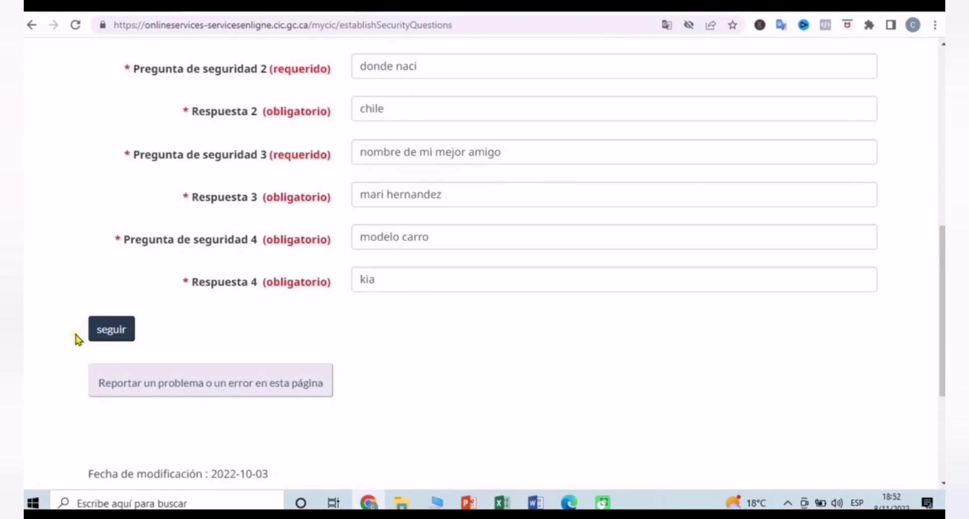
{"action": "left_click", "coordinate": [92, 338]}
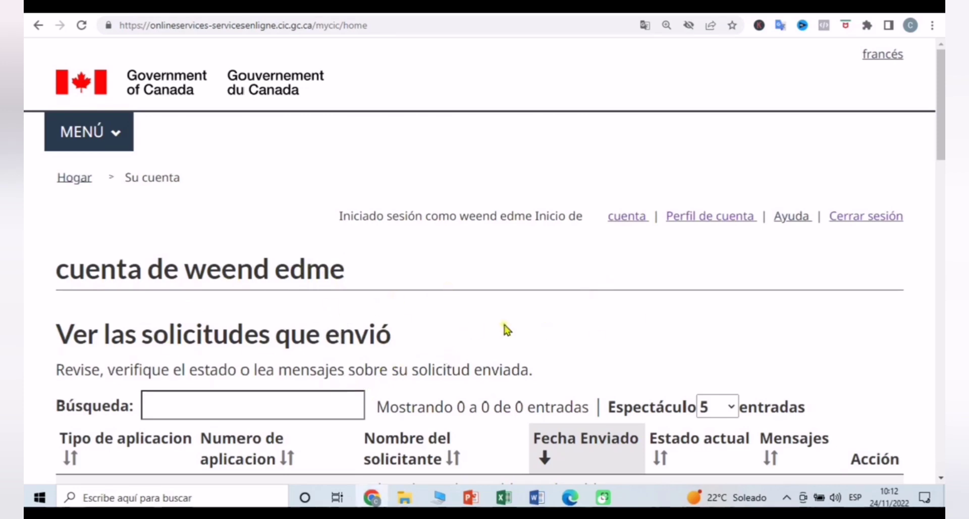
Step: Scroll the account home page's applications table, which lists zero submitted applications
{"action": "scroll", "coordinate": [505, 324], "scroll_direction": "down", "scroll_amount": 3}
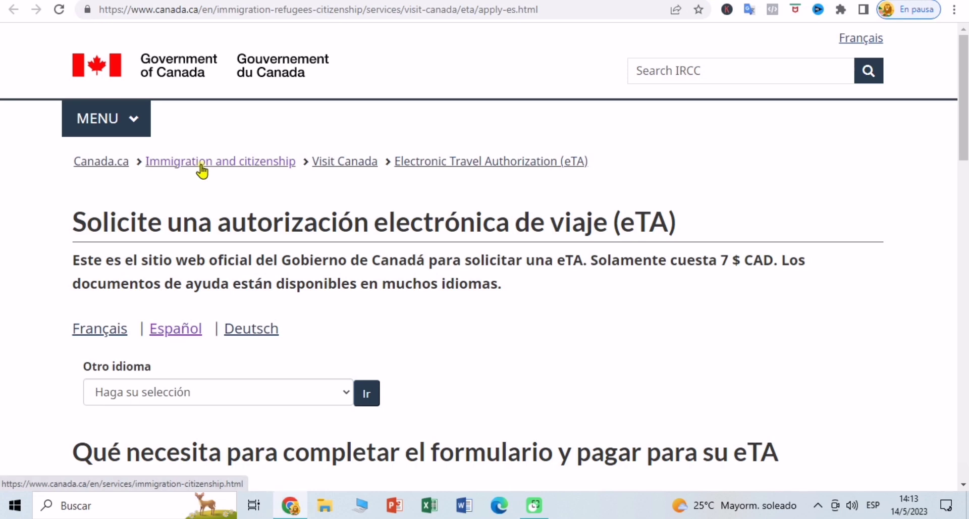
Step: Go to the Canada.ca Immigration and citizenship page and scroll through it
{"action": "left_click", "coordinate": [202, 161]}
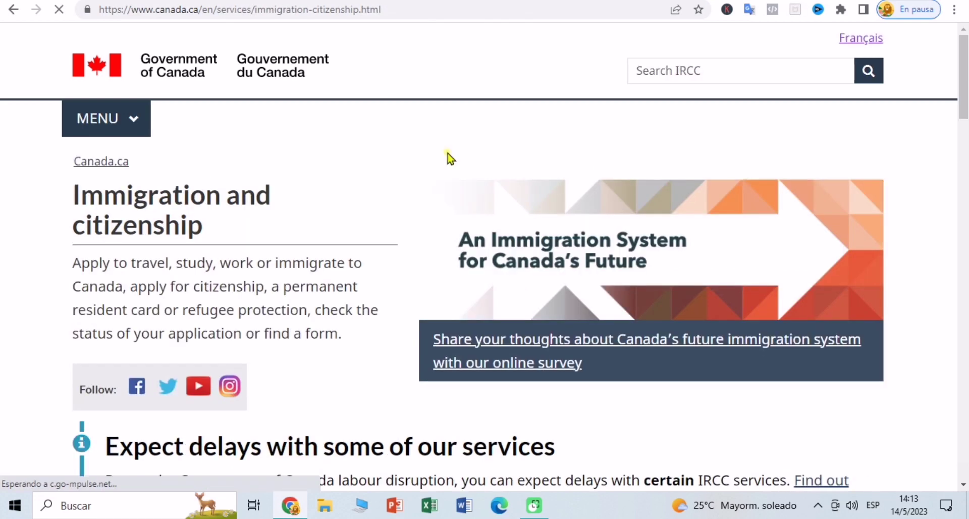
{"action": "scroll", "coordinate": [447, 152], "scroll_direction": "down", "scroll_amount": 3}
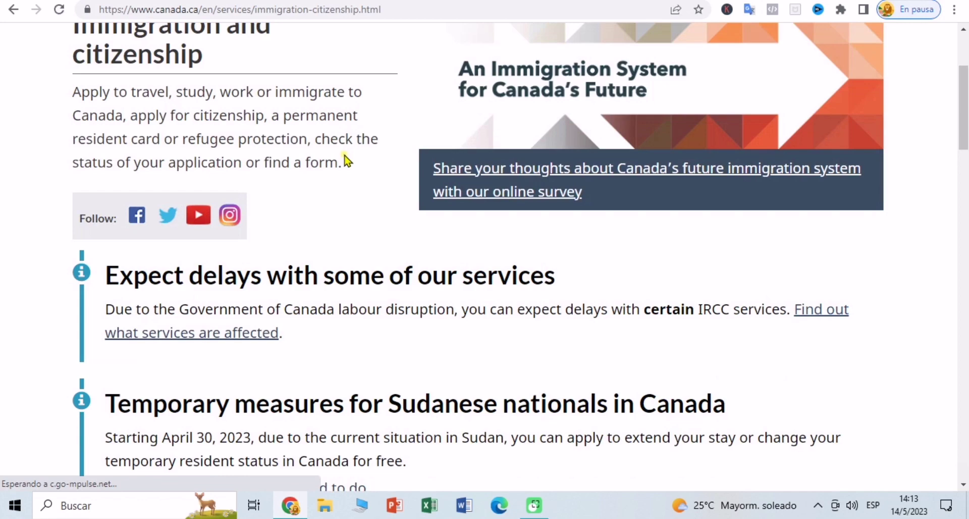
{"action": "scroll", "coordinate": [411, 233], "scroll_direction": "down", "scroll_amount": 2}
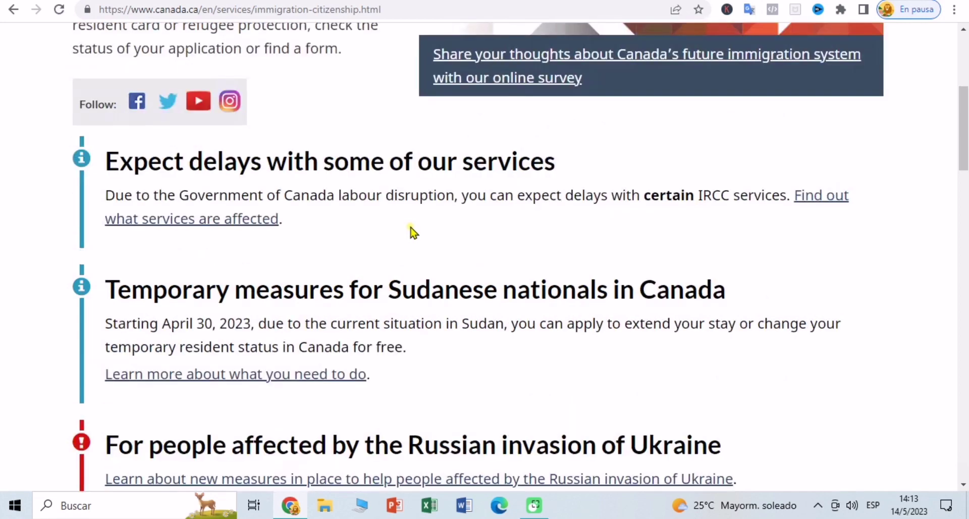
{"action": "scroll", "coordinate": [411, 231], "scroll_direction": "down", "scroll_amount": 4}
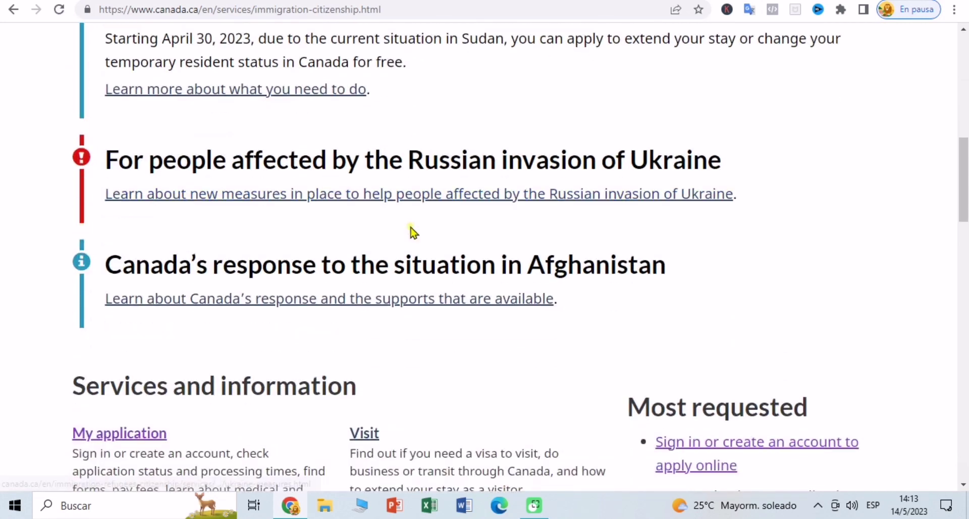
{"action": "scroll", "coordinate": [411, 227], "scroll_direction": "up", "scroll_amount": 2}
{"action": "scroll", "coordinate": [411, 228], "scroll_direction": "down", "scroll_amount": 9}
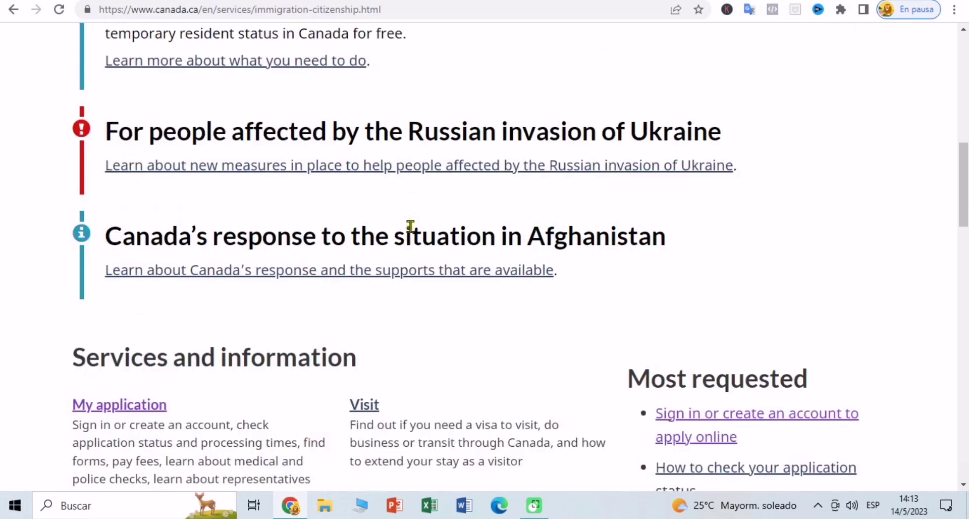
Step: Open 'Sign in or create an account to apply online' and scroll to the GCKey and Sign-In Partner options
{"action": "left_click", "coordinate": [717, 104]}
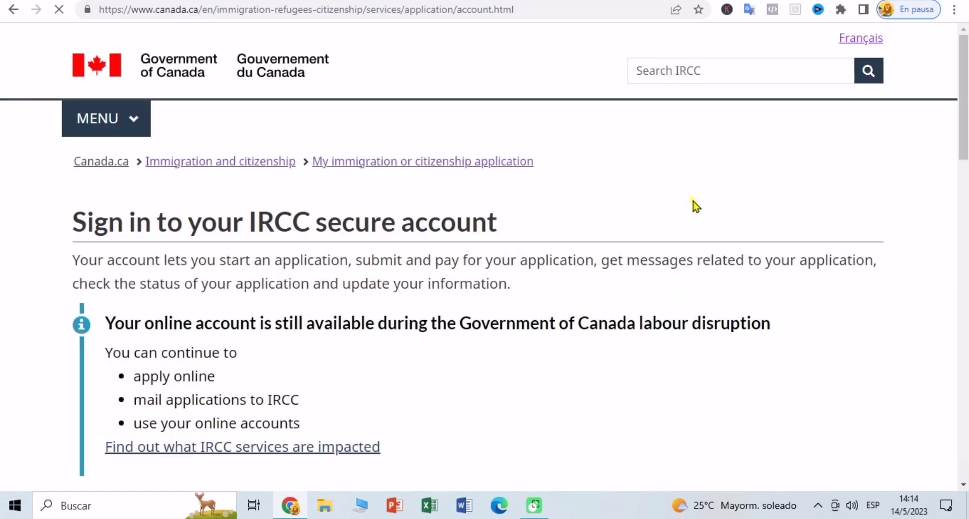
{"action": "scroll", "coordinate": [694, 202], "scroll_direction": "down", "scroll_amount": 1}
{"action": "scroll", "coordinate": [735, 401], "scroll_direction": "down", "scroll_amount": 10}
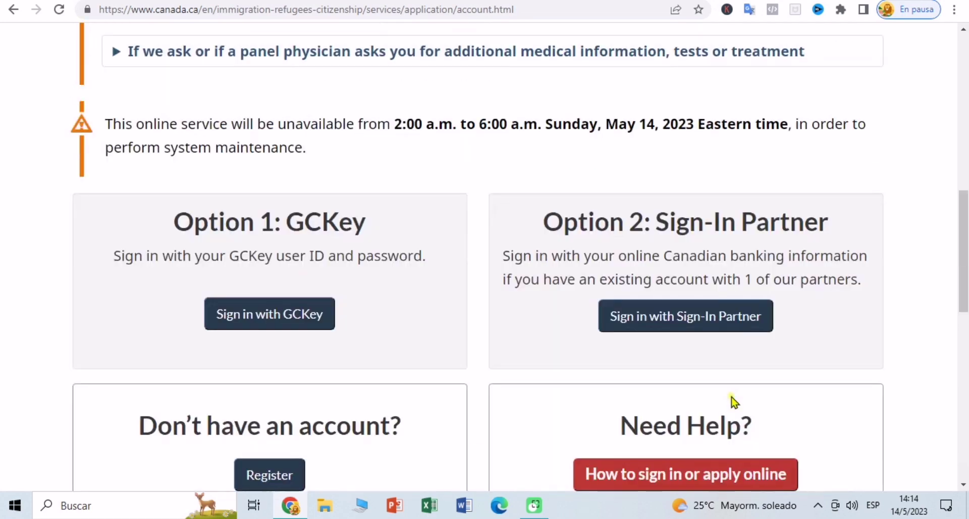
{"action": "scroll", "coordinate": [735, 401], "scroll_direction": "down", "scroll_amount": 1}
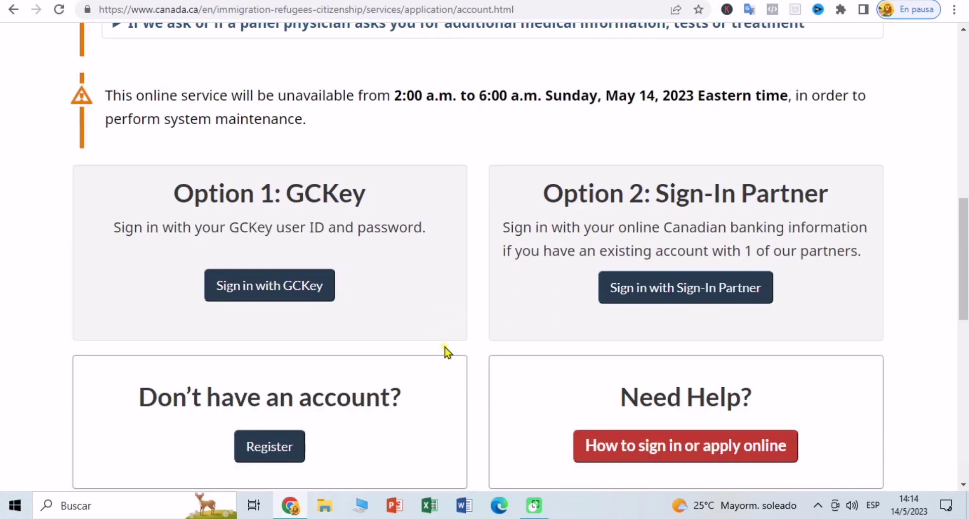
Step: Open the Register page and read through the GCKey and Sign-In Partner registration steps
{"action": "left_click", "coordinate": [277, 449]}
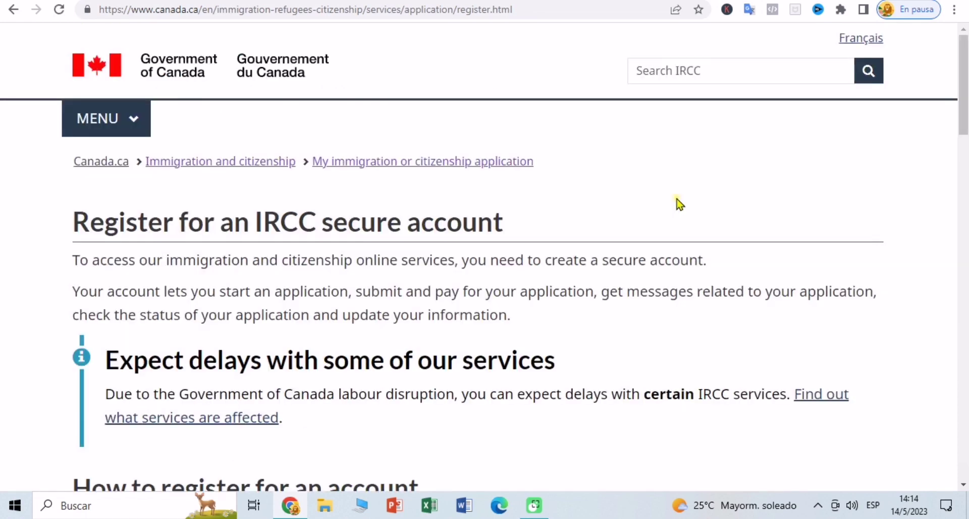
{"action": "scroll", "coordinate": [677, 199], "scroll_direction": "down", "scroll_amount": 10}
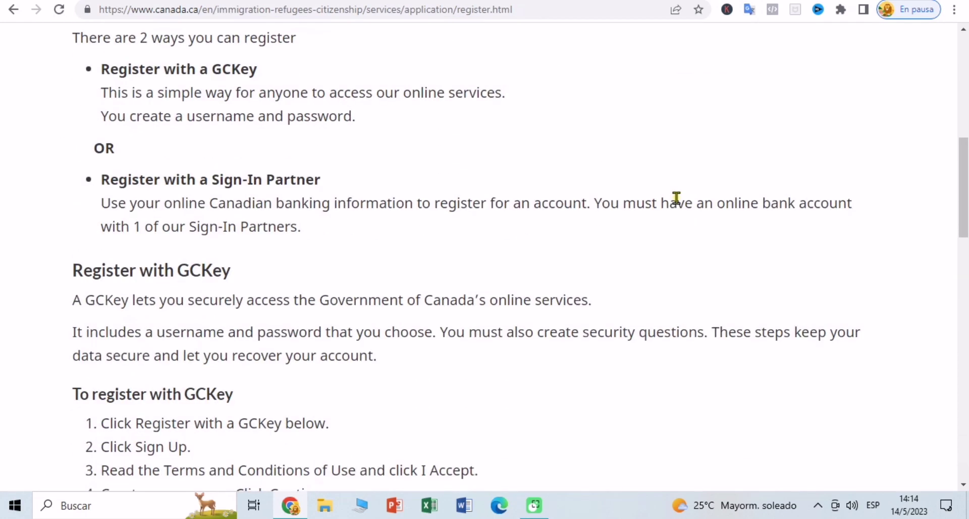
{"action": "scroll", "coordinate": [677, 199], "scroll_direction": "down", "scroll_amount": 10}
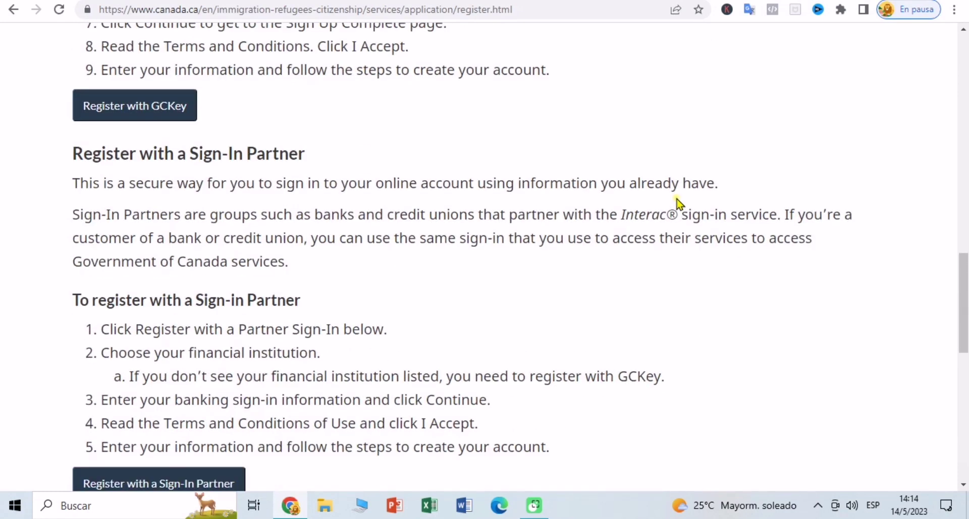
{"action": "scroll", "coordinate": [677, 199], "scroll_direction": "down", "scroll_amount": 5}
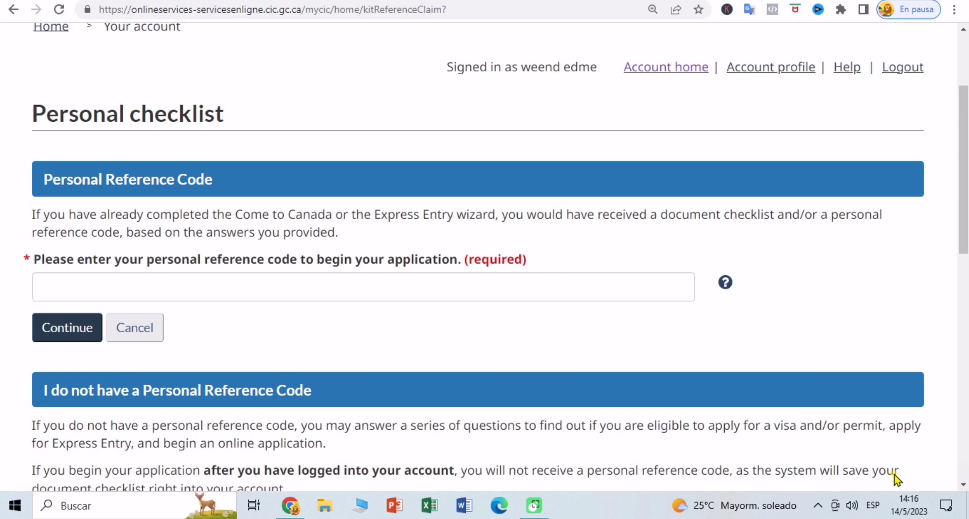
Step: Translate the Personal checklist into Spanish and leave the personal reference code empty
{"action": "right_click", "coordinate": [885, 298]}
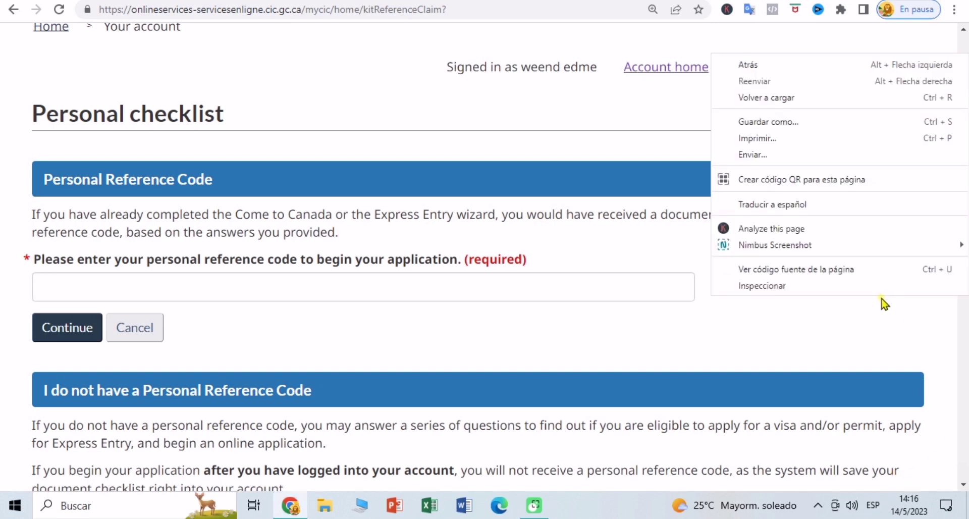
{"action": "left_click", "coordinate": [847, 203]}
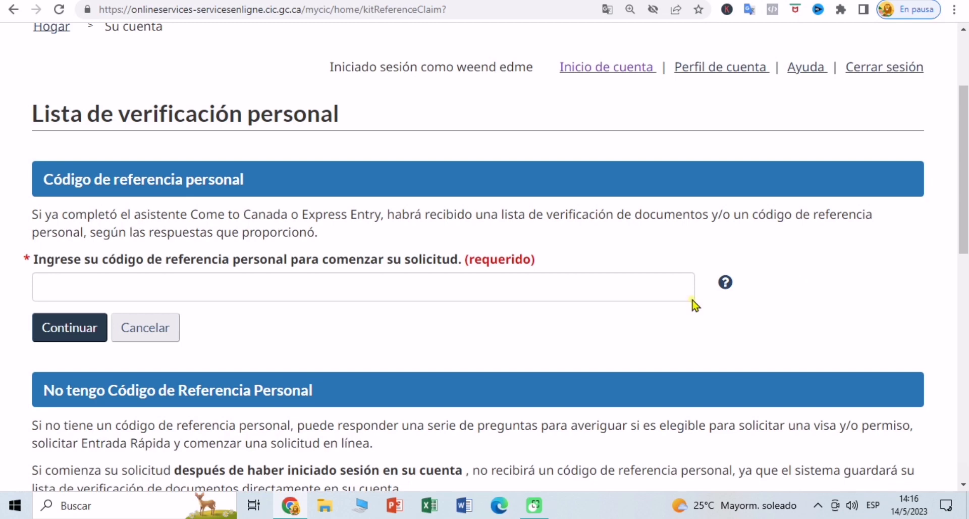
{"action": "left_click", "coordinate": [612, 286]}
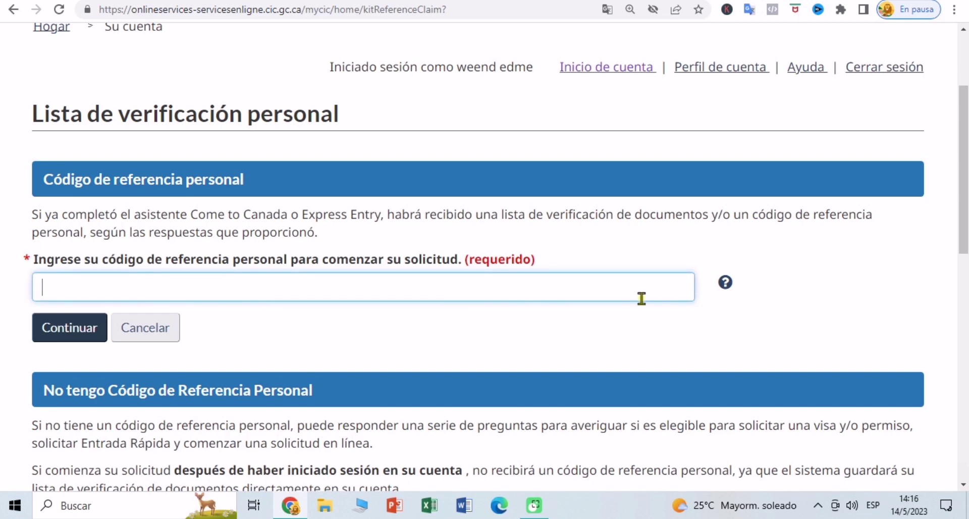
{"action": "left_click", "coordinate": [891, 480]}
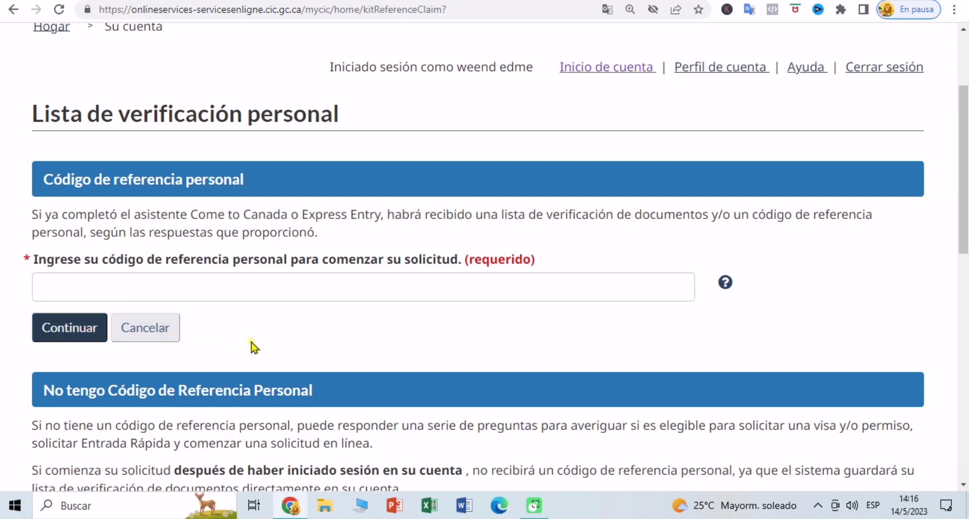
Step: Start the eligibility check for 'Visa de visitante, permiso de estudio y/o trabajo'
{"action": "scroll", "coordinate": [251, 343], "scroll_direction": "down", "scroll_amount": 6}
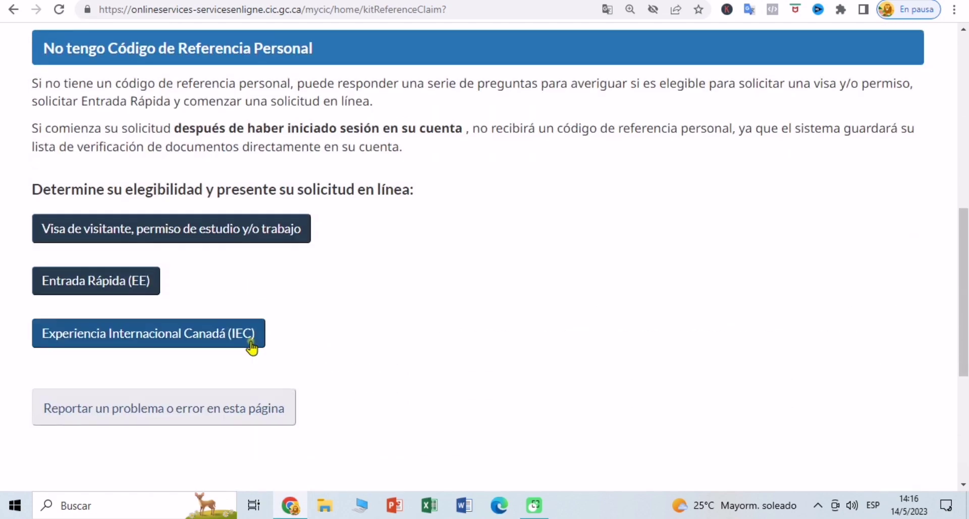
{"action": "scroll", "coordinate": [251, 345], "scroll_direction": "up", "scroll_amount": 2}
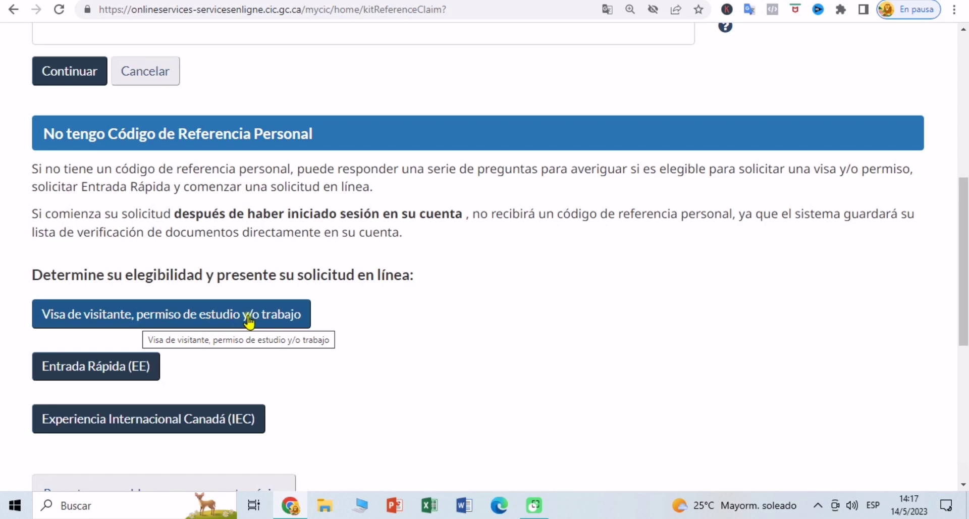
{"action": "left_click", "coordinate": [207, 320]}
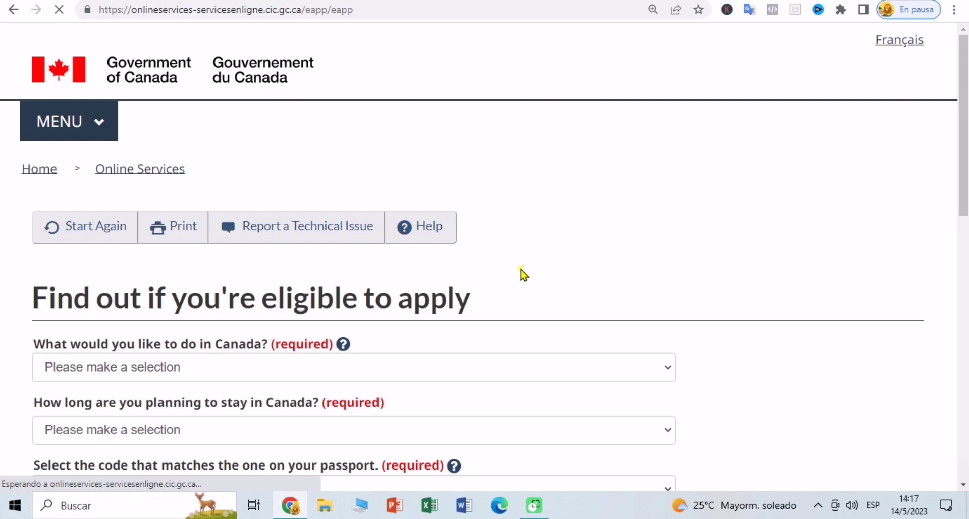
Step: Translate the eligibility questionnaire into Spanish with 'Traducir a español' and scroll through its questions
{"action": "right_click", "coordinate": [521, 270]}
{"action": "left_click", "coordinate": [578, 177]}
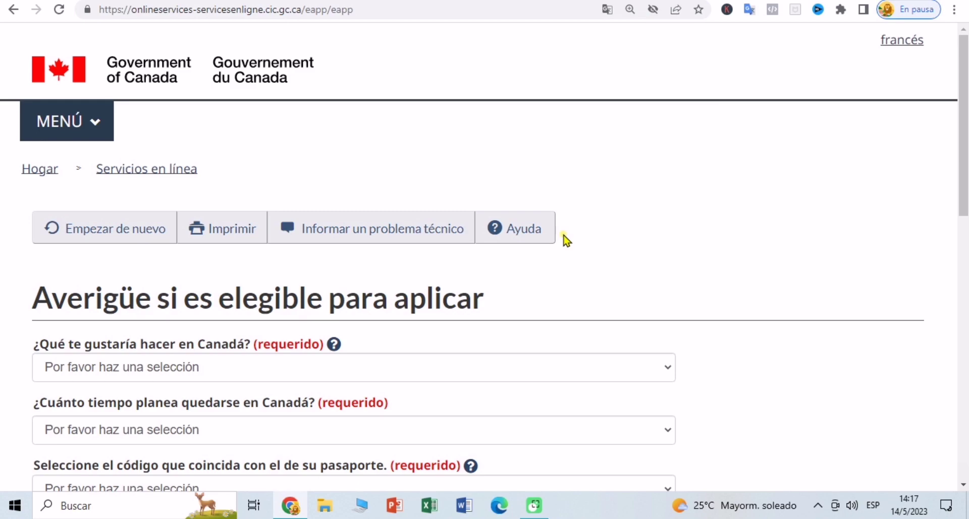
{"action": "scroll", "coordinate": [565, 235], "scroll_direction": "down", "scroll_amount": 5}
{"action": "scroll", "coordinate": [565, 236], "scroll_direction": "down", "scroll_amount": 2}
{"action": "scroll", "coordinate": [564, 235], "scroll_direction": "up", "scroll_amount": 3}
{"action": "scroll", "coordinate": [565, 236], "scroll_direction": "up", "scroll_amount": 1}
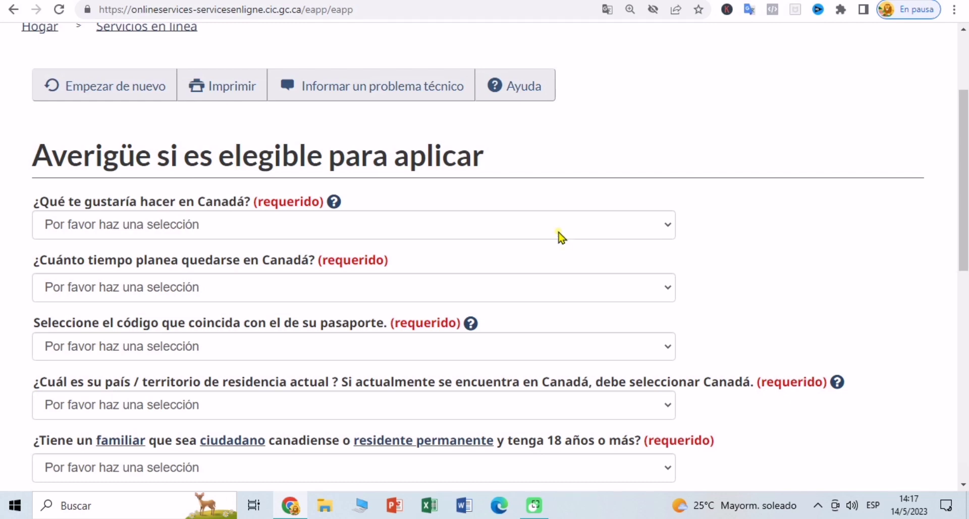
Step: Answer purpose 'Solo tránsito: menos de 48 horas' and stay length 'Temporalmente - menos de 6 meses'
{"action": "left_click", "coordinate": [604, 228]}
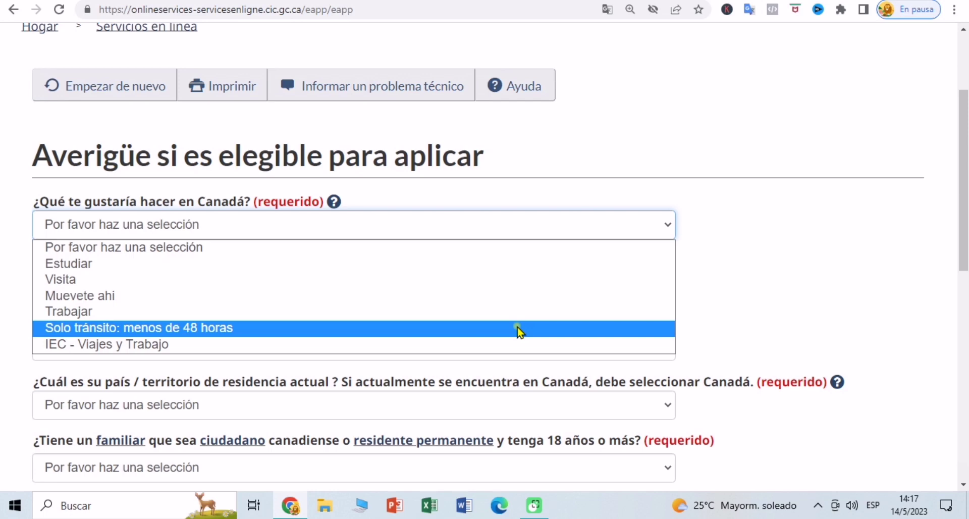
{"action": "left_click", "coordinate": [520, 331]}
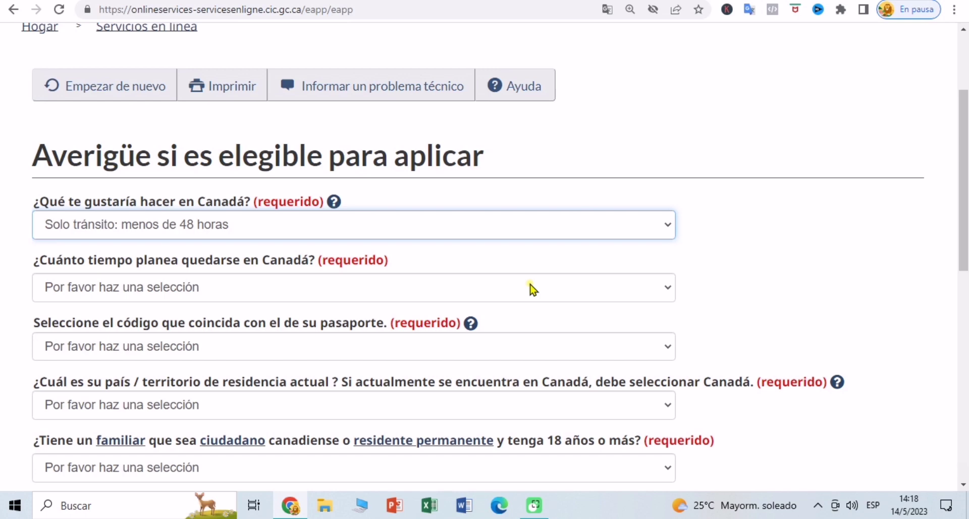
{"action": "left_click", "coordinate": [532, 289]}
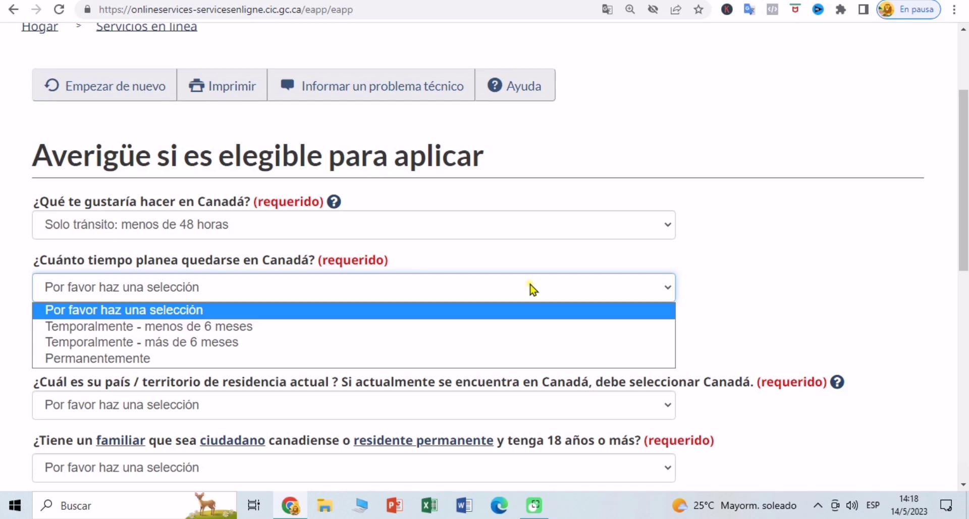
{"action": "left_click", "coordinate": [717, 266]}
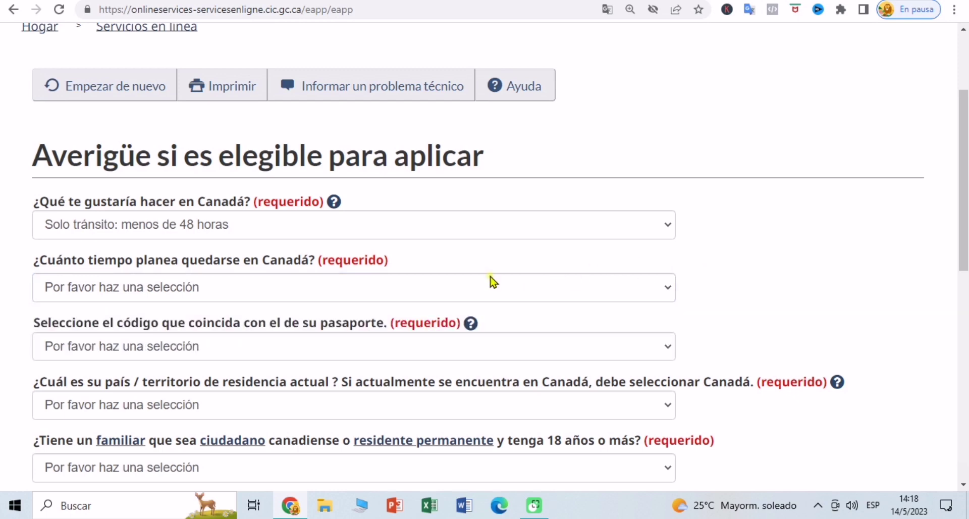
{"action": "left_click", "coordinate": [349, 292]}
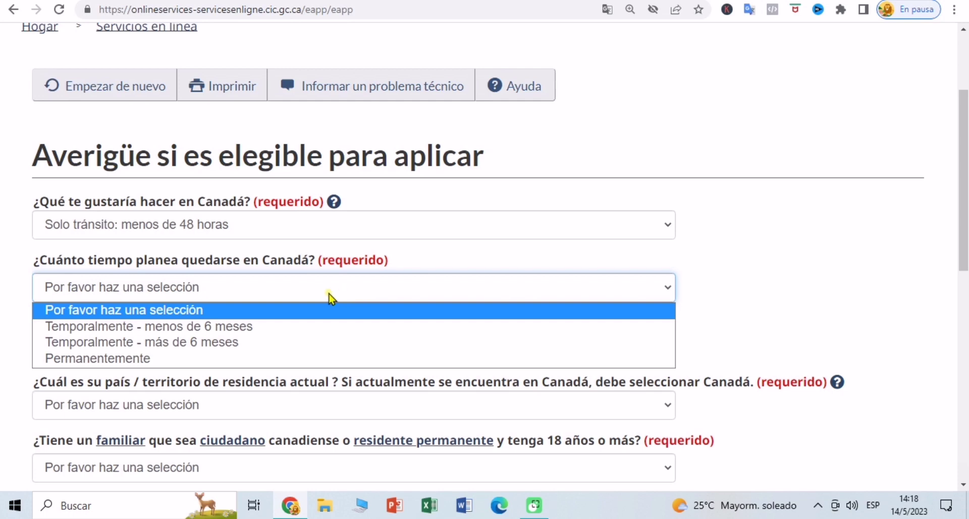
{"action": "left_click", "coordinate": [301, 328]}
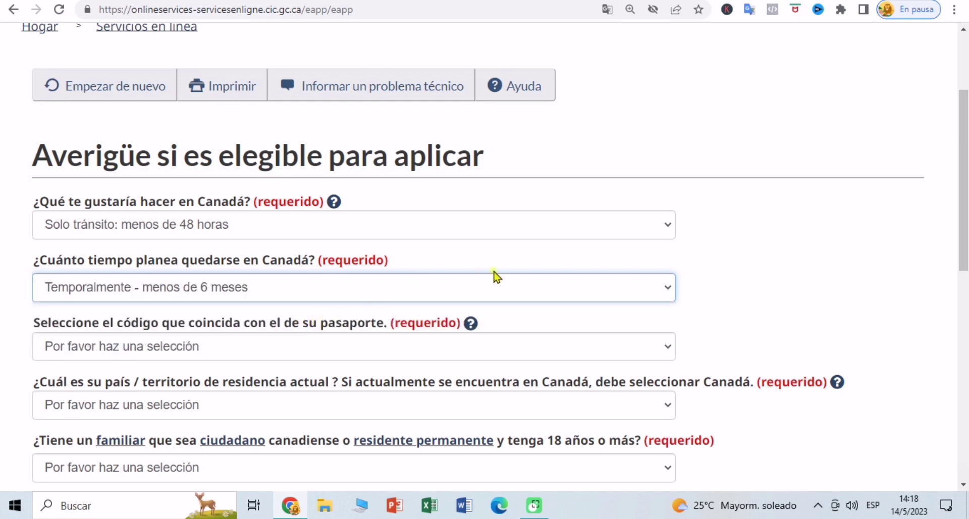
{"action": "left_click", "coordinate": [698, 265]}
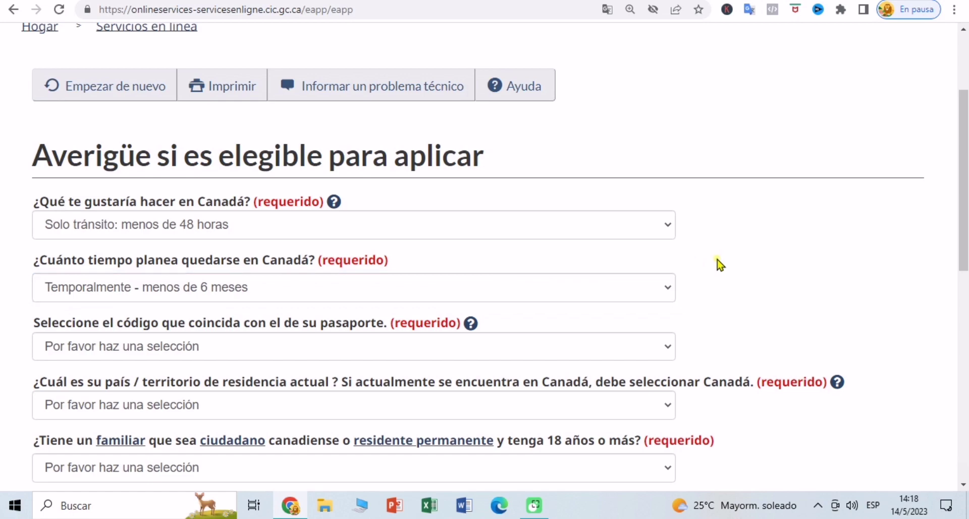
{"action": "scroll", "coordinate": [749, 244], "scroll_direction": "down", "scroll_amount": 3}
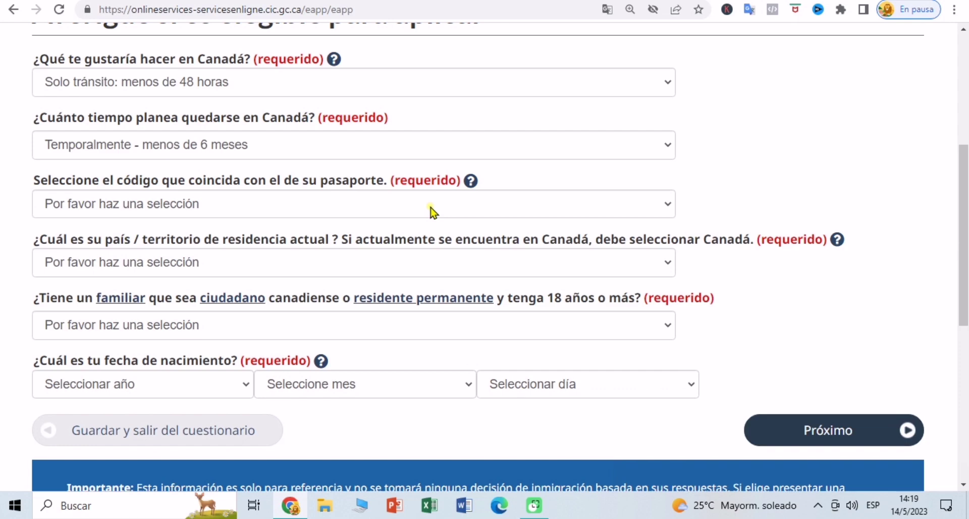
Step: Set the passport country code to HTI (Haiti)
{"action": "left_click", "coordinate": [431, 208]}
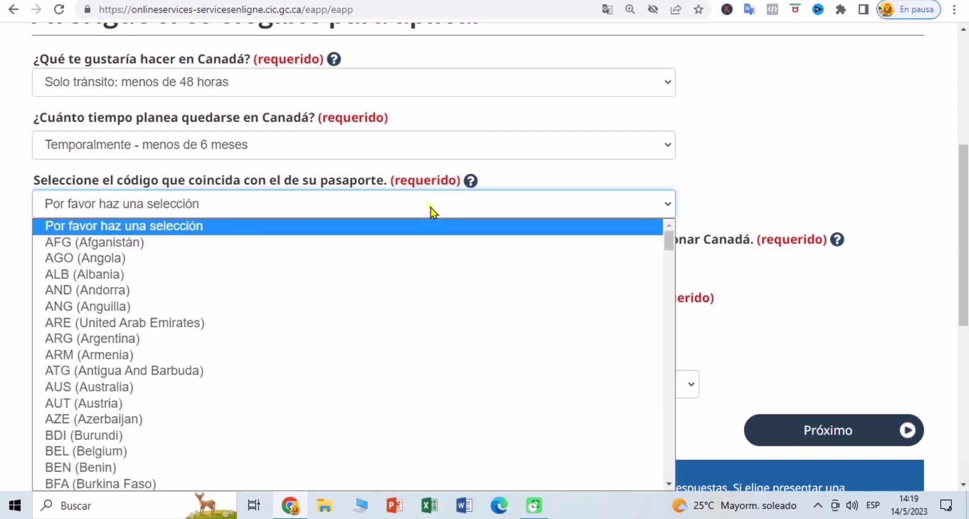
{"action": "key", "text": "h"}
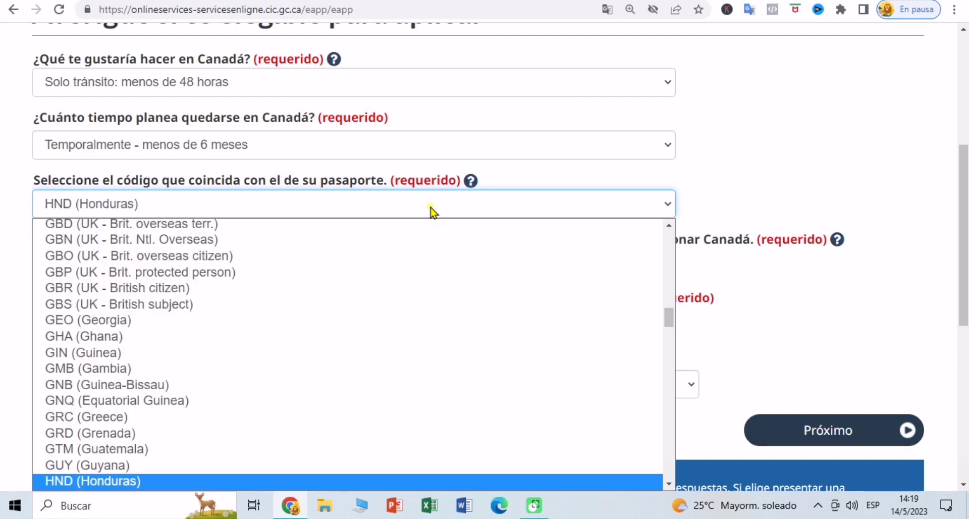
{"action": "key", "text": "a"}
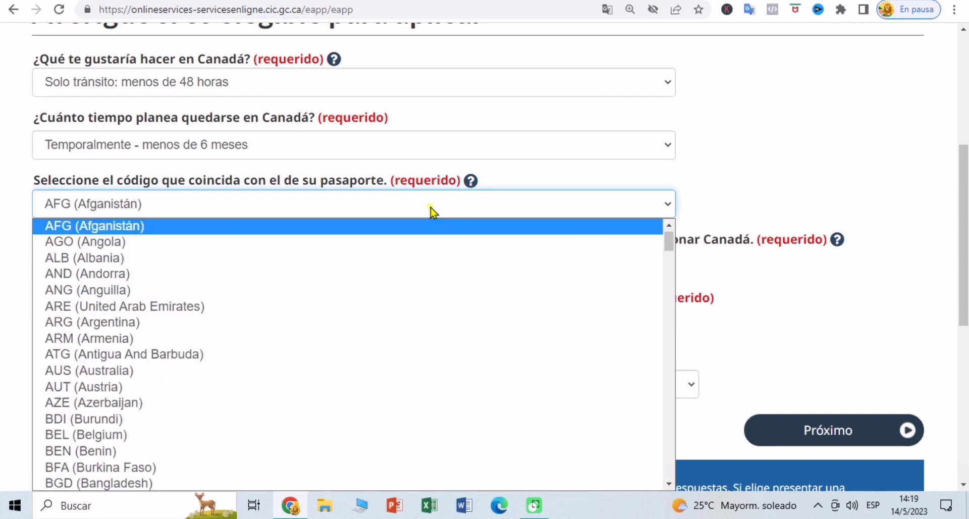
{"action": "key", "text": "h"}
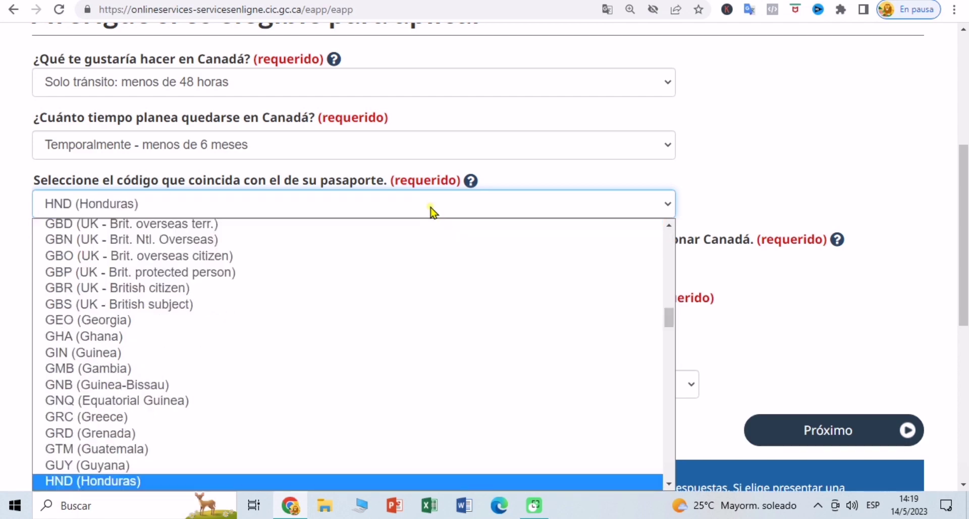
{"action": "key", "text": "Down"}
{"action": "key", "text": "Down"}
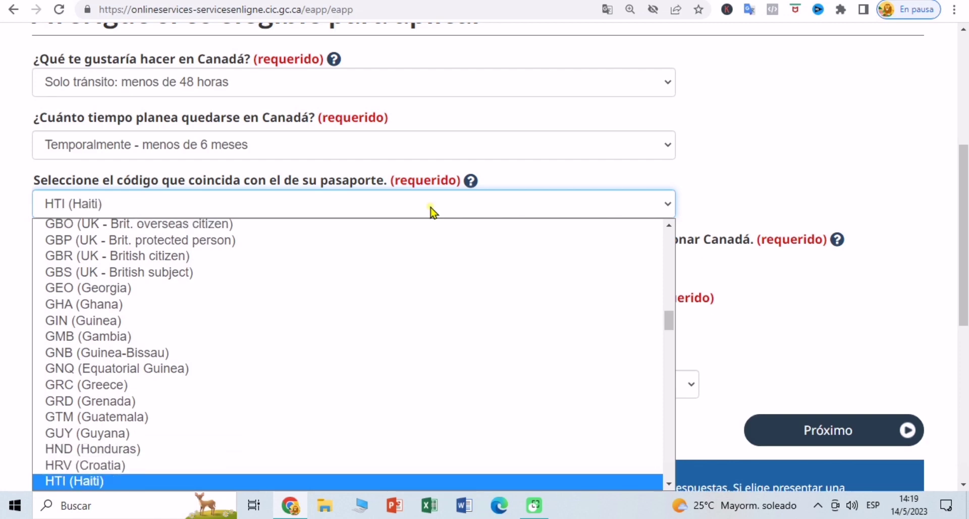
{"action": "key", "text": "Return"}
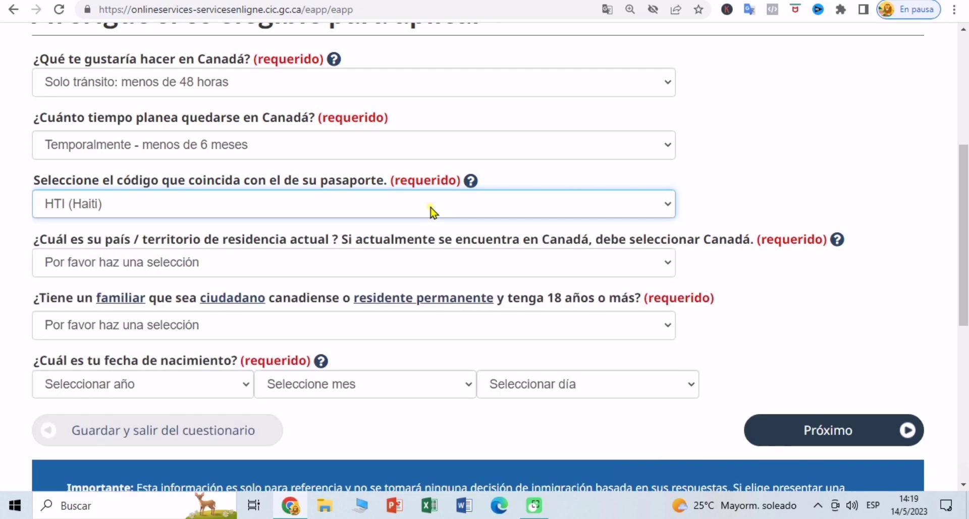
Step: Select Haiti as the current country of residence
{"action": "left_click", "coordinate": [269, 263]}
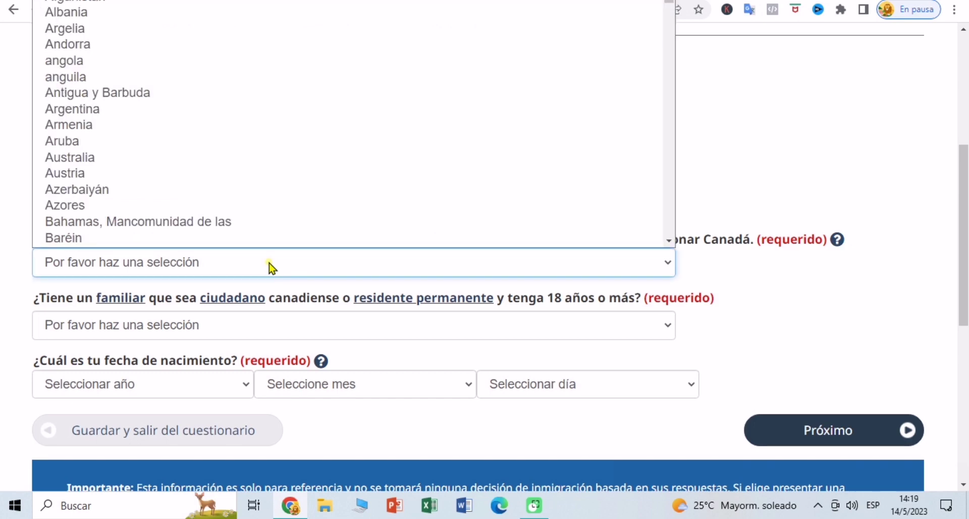
{"action": "type", "text": "h"}
{"action": "key", "text": "Return"}
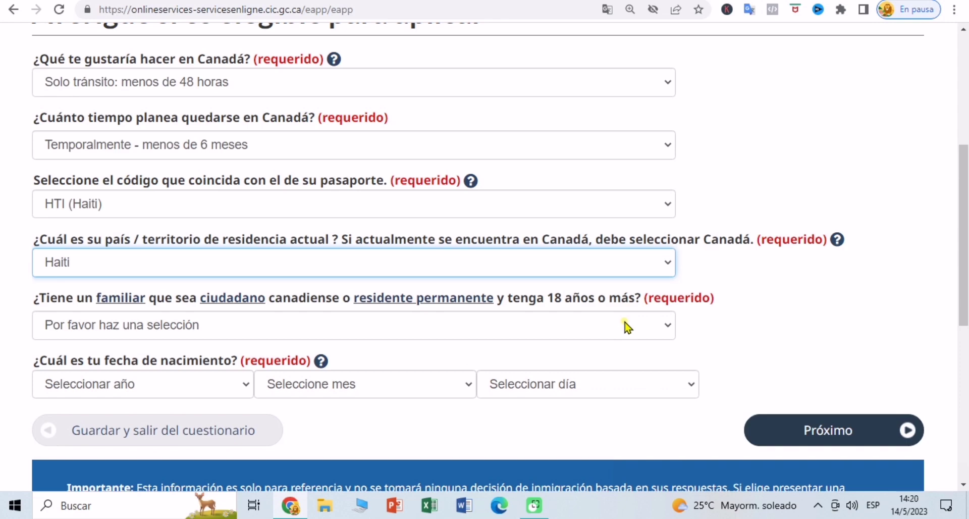
Step: Answer No to having a Canadian family member and choose 1993 as the birth year
{"action": "left_click", "coordinate": [591, 331]}
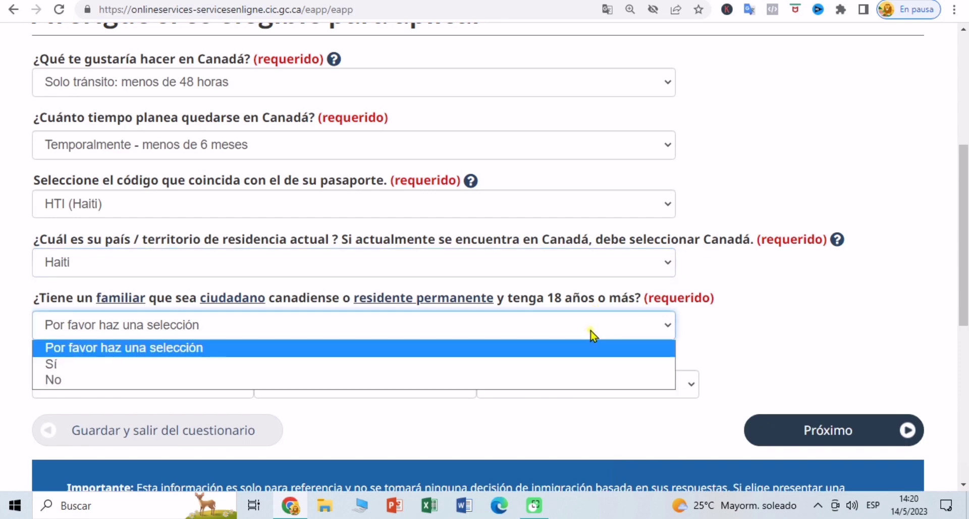
{"action": "left_click", "coordinate": [367, 382]}
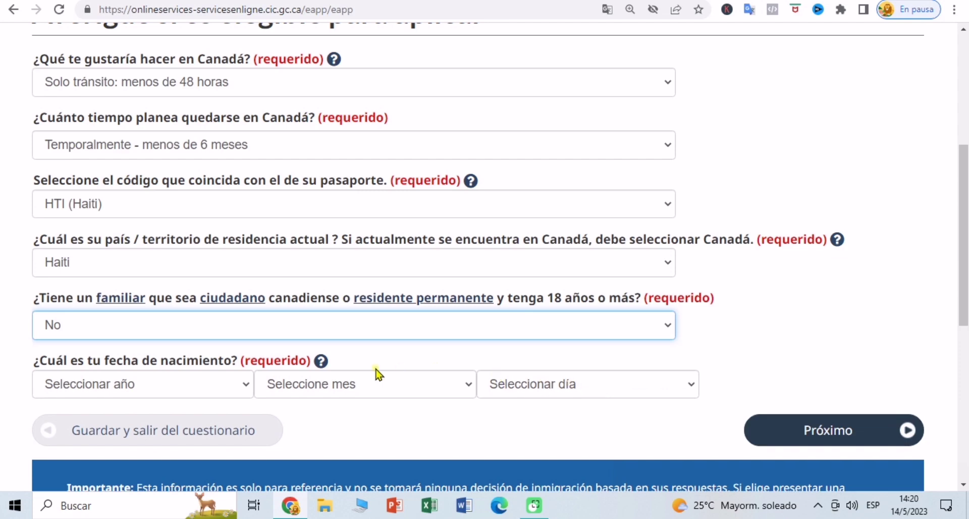
{"action": "left_click", "coordinate": [222, 393]}
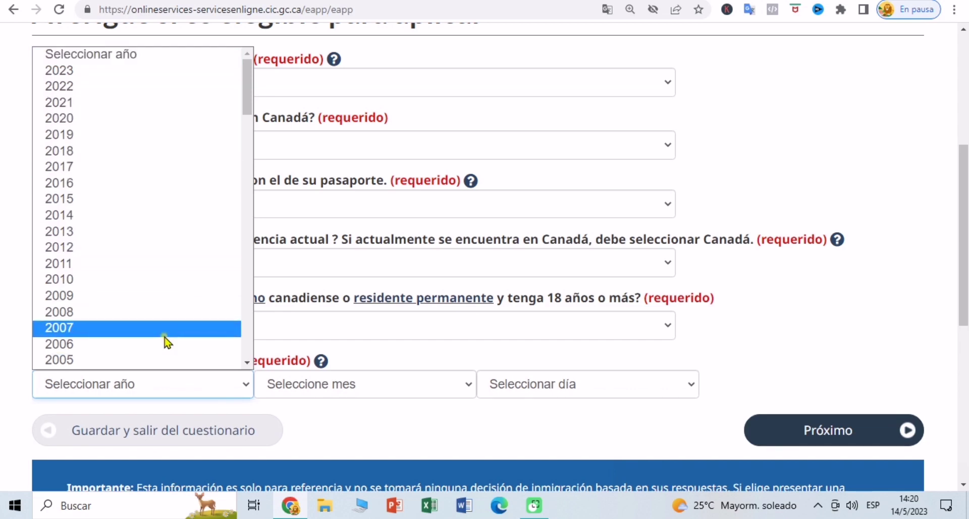
{"action": "key", "text": "Down"}
{"action": "key", "text": "Down"}
{"action": "key", "text": "Down"}
{"action": "key", "text": "Down"}
{"action": "key", "text": "Down"}
{"action": "key", "text": "Down"}
{"action": "key", "text": "Down"}
{"action": "key", "text": "Down"}
{"action": "key", "text": "Down"}
{"action": "key", "text": "Down"}
{"action": "key", "text": "Down"}
{"action": "key", "text": "Down"}
{"action": "key", "text": "Down"}
{"action": "key", "text": "Down"}
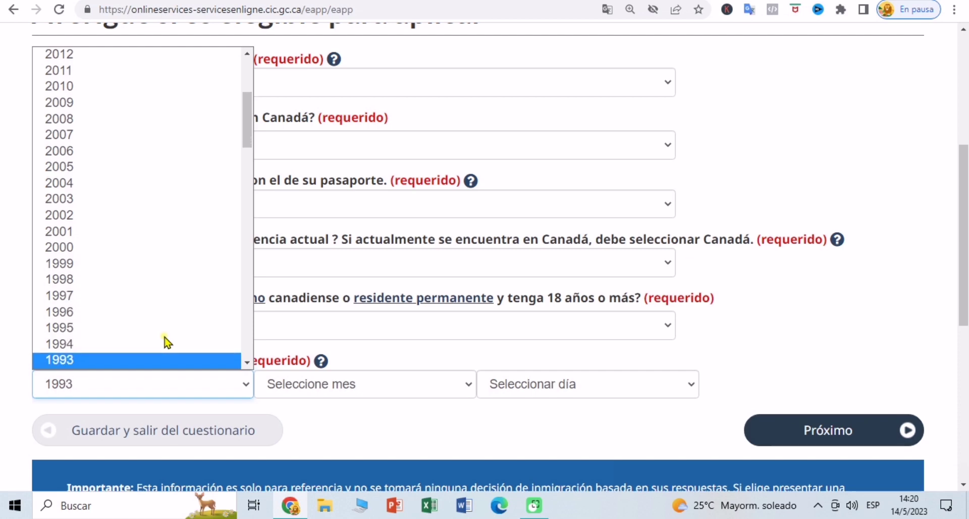
{"action": "key", "text": "Return"}
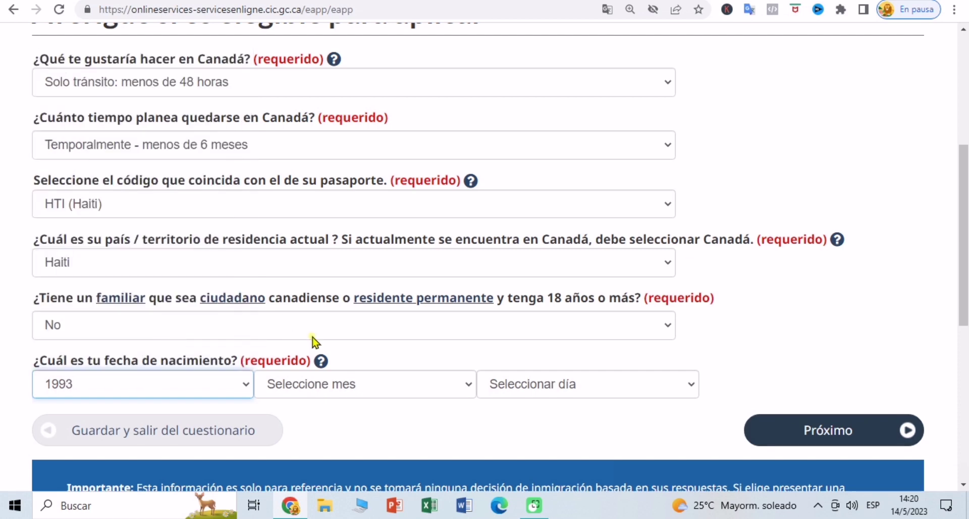
Step: Set the birth month to Diciembre and the day to 01, then submit with Próximo
{"action": "left_click", "coordinate": [362, 394]}
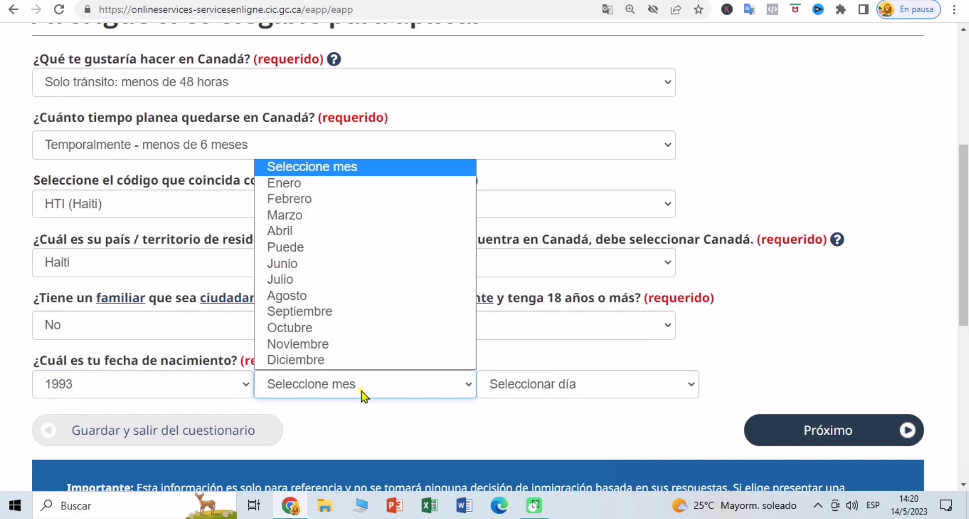
{"action": "left_click", "coordinate": [367, 360]}
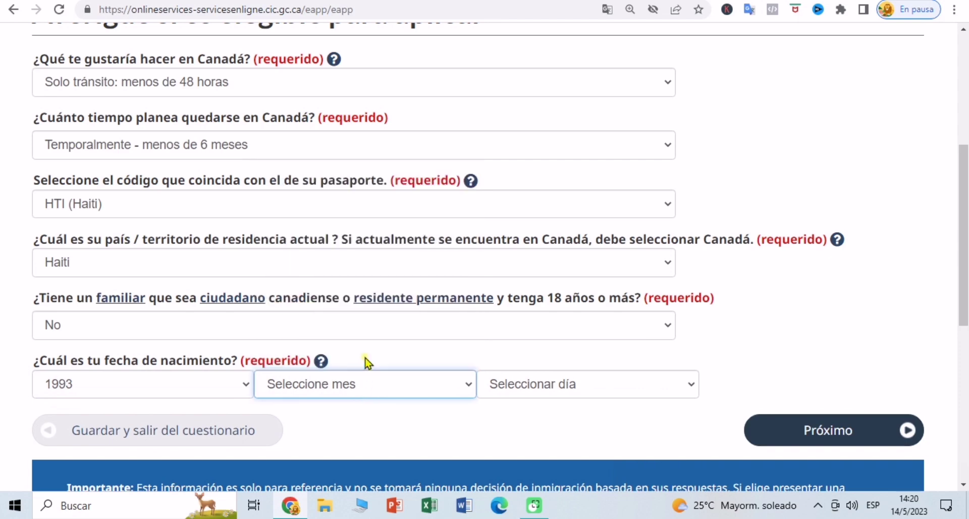
{"action": "left_click", "coordinate": [547, 394]}
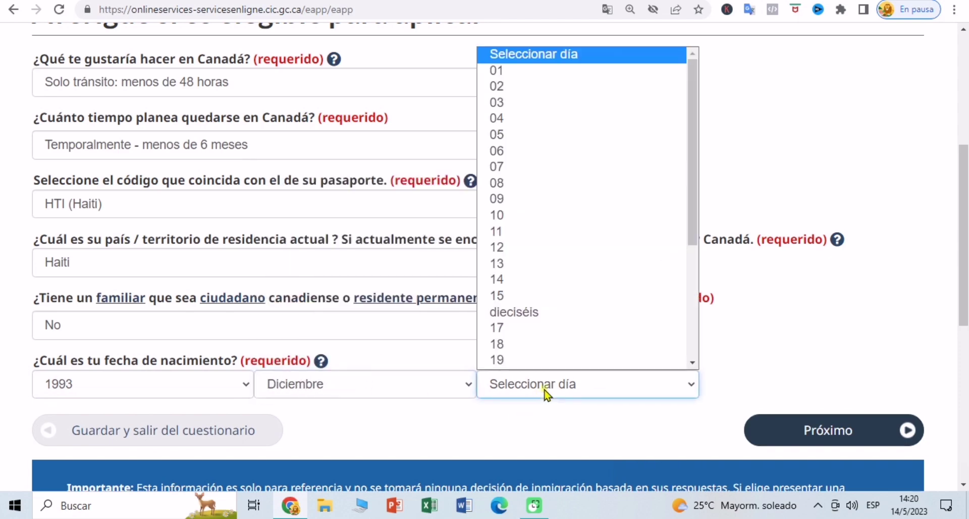
{"action": "left_click", "coordinate": [545, 73]}
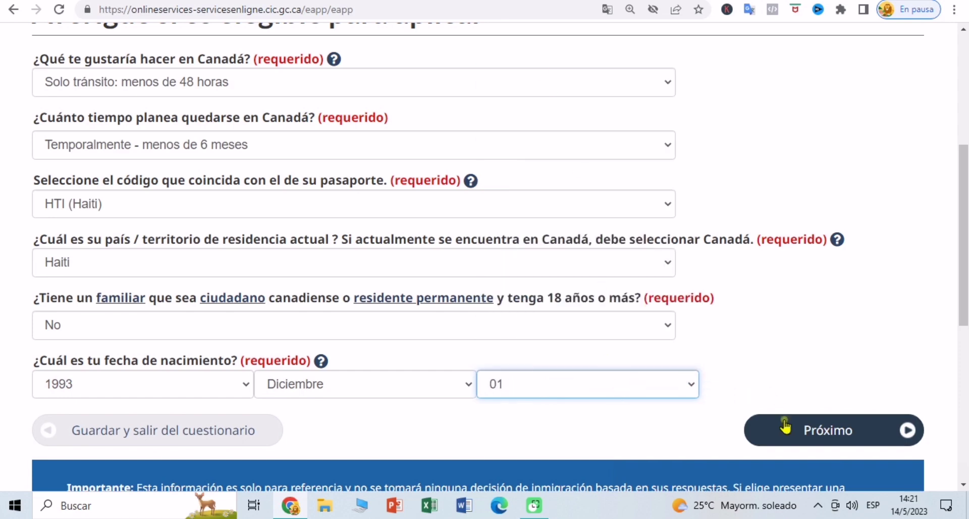
{"action": "left_click", "coordinate": [803, 430]}
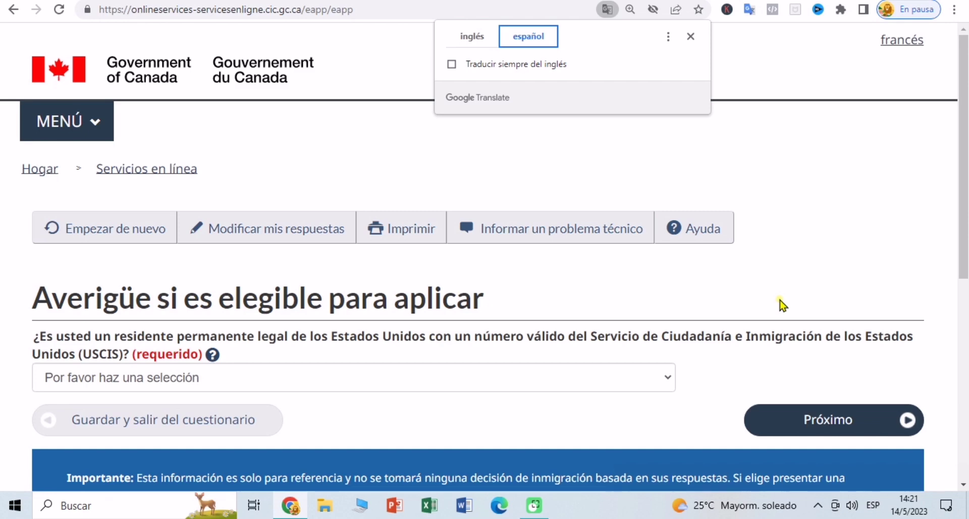
Step: Dismiss the translation prompt, answer No to holding US permanent residency with a USCIS number, and continue
{"action": "left_click", "coordinate": [779, 158]}
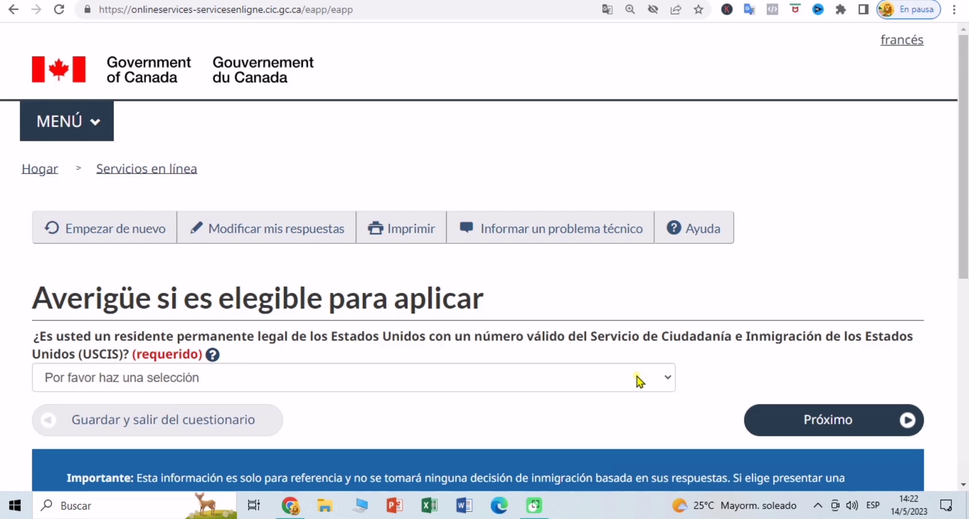
{"action": "left_click", "coordinate": [637, 377]}
{"action": "left_click", "coordinate": [537, 432]}
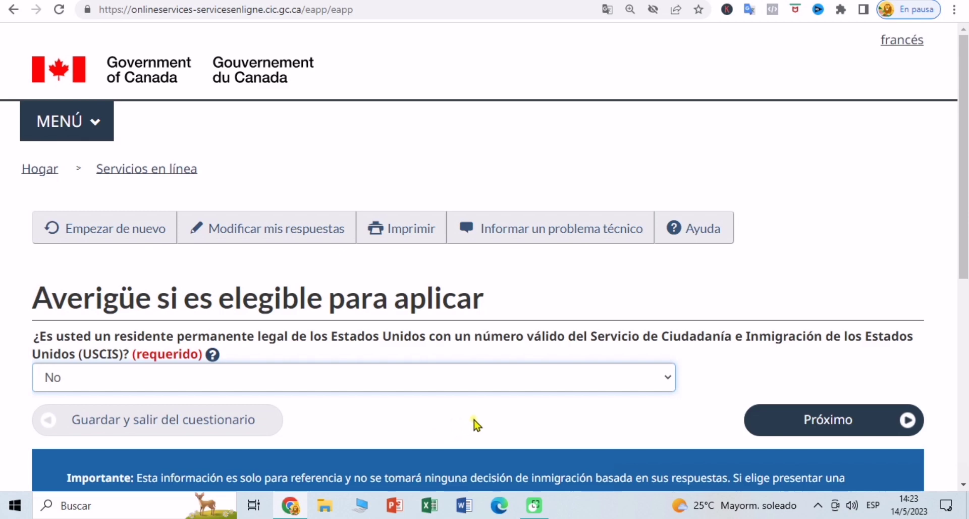
{"action": "left_click", "coordinate": [778, 415]}
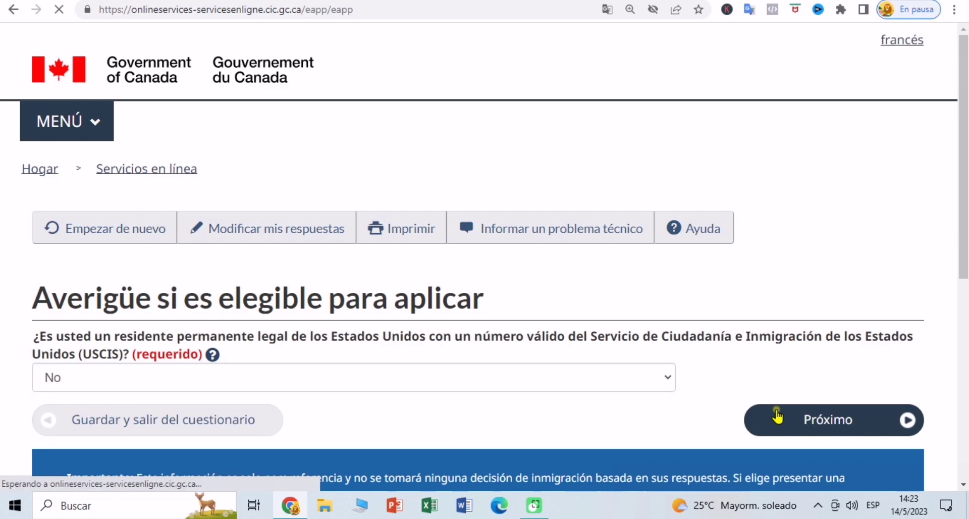